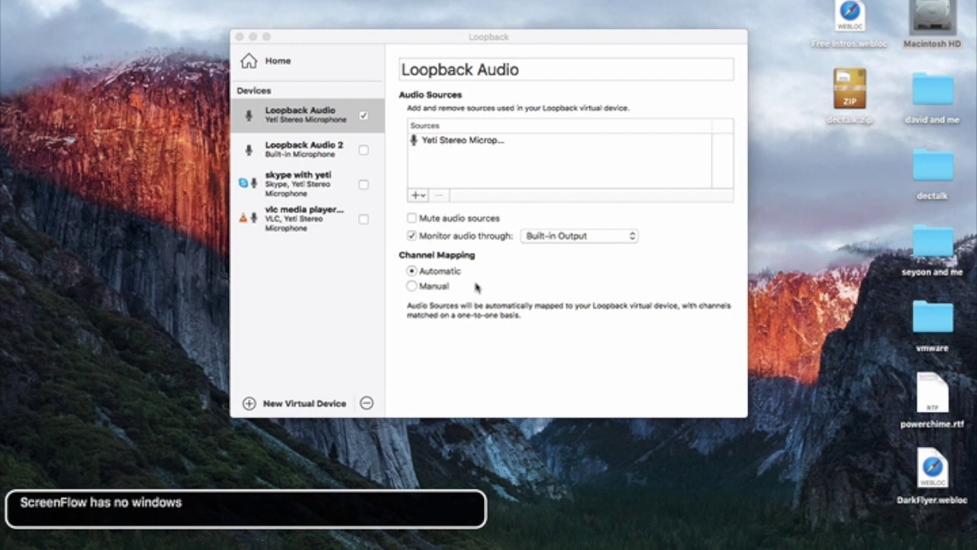
# Step: Set VoiceOver Utility's Sound output device to System default, confirm, and close the utility
pyautogui.hotkey('ctrl', 'alt', 'd')
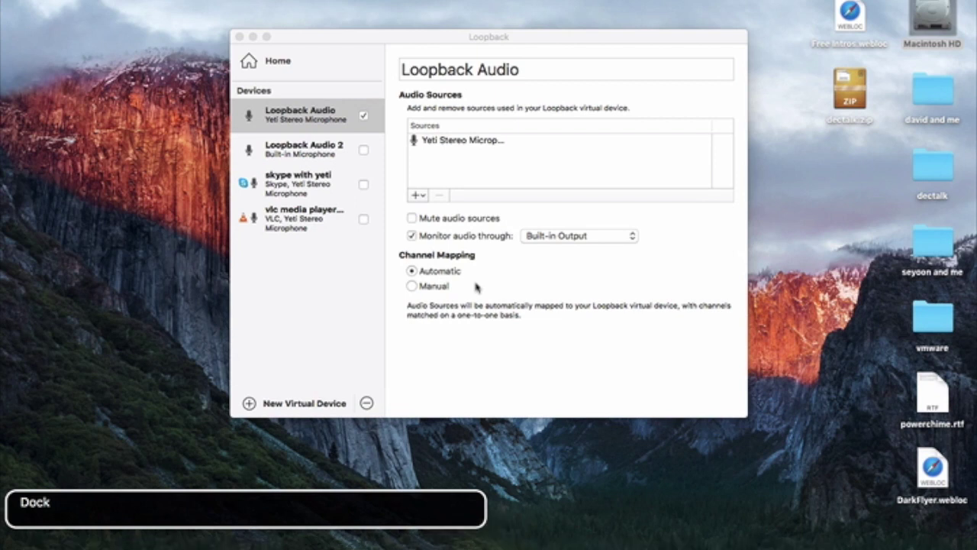
pyautogui.hotkey('ctrl', 'alt', 'F8')
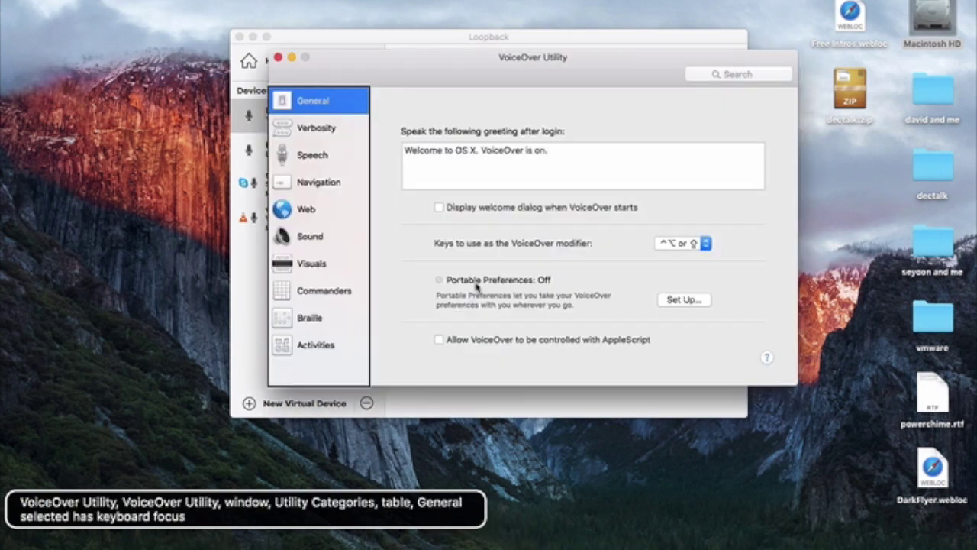
pyautogui.press('Down')
pyautogui.press('Down')
pyautogui.press('Down')
pyautogui.press('Down')
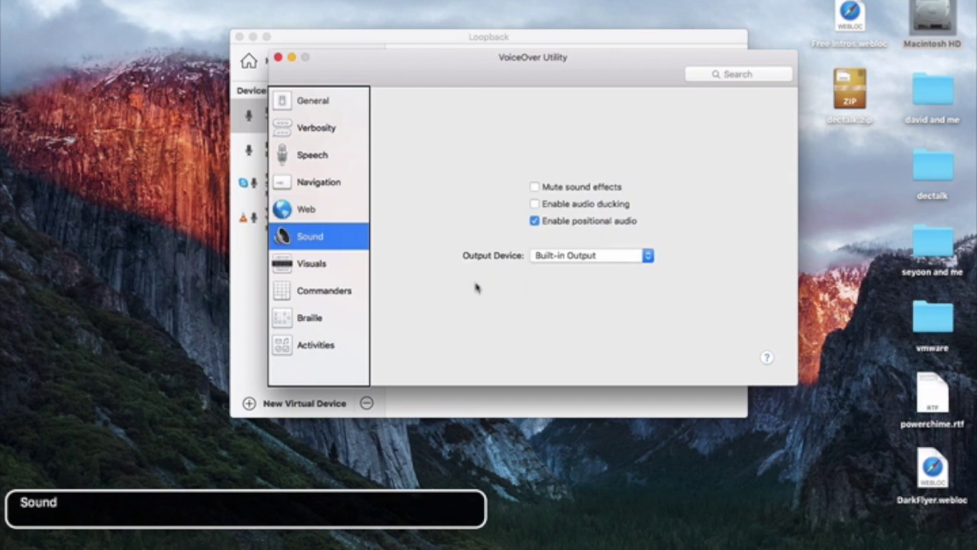
pyautogui.hotkey('shift', 'Tab')
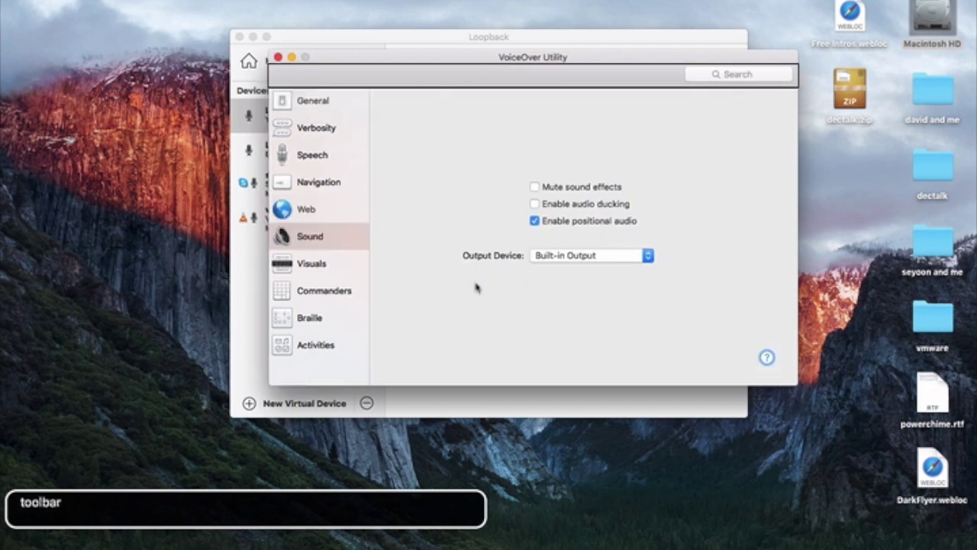
pyautogui.hotkey('shift', 'Tab')
pyautogui.hotkey('shift', 'Tab')
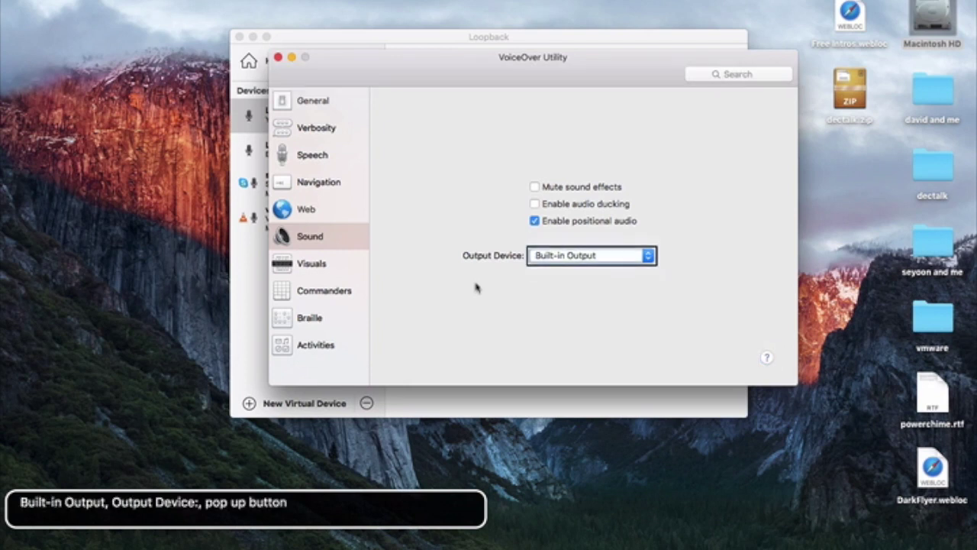
pyautogui.press('space')
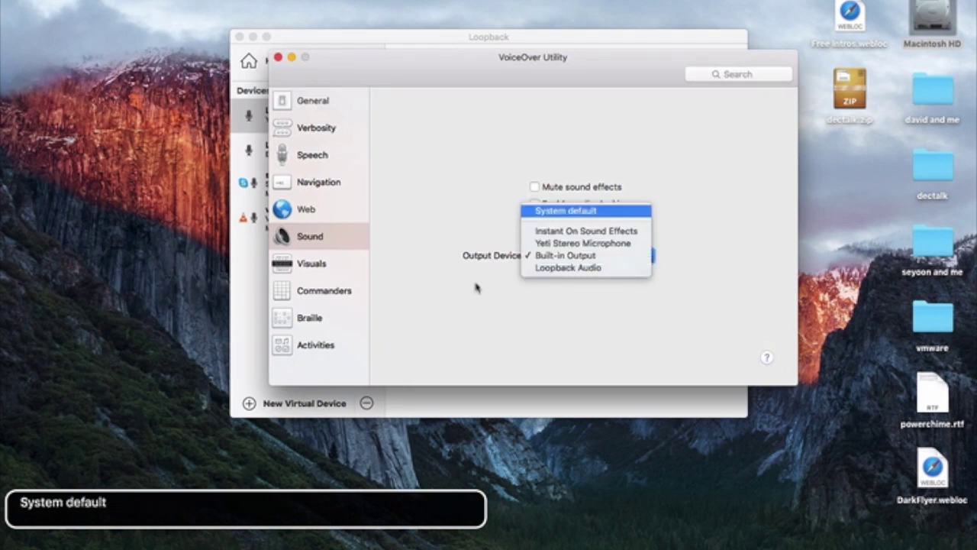
pyautogui.press('Return')
pyautogui.press('space')
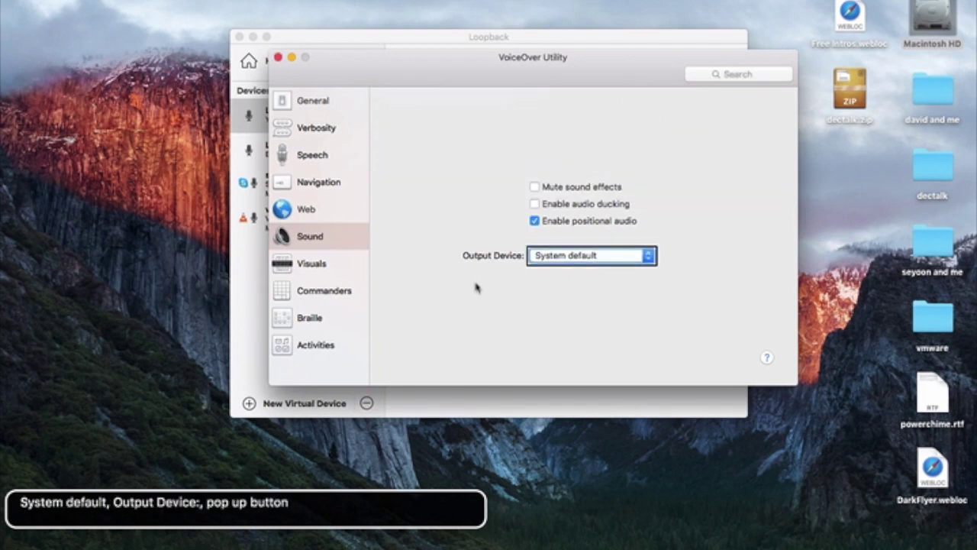
pyautogui.press('super+w')
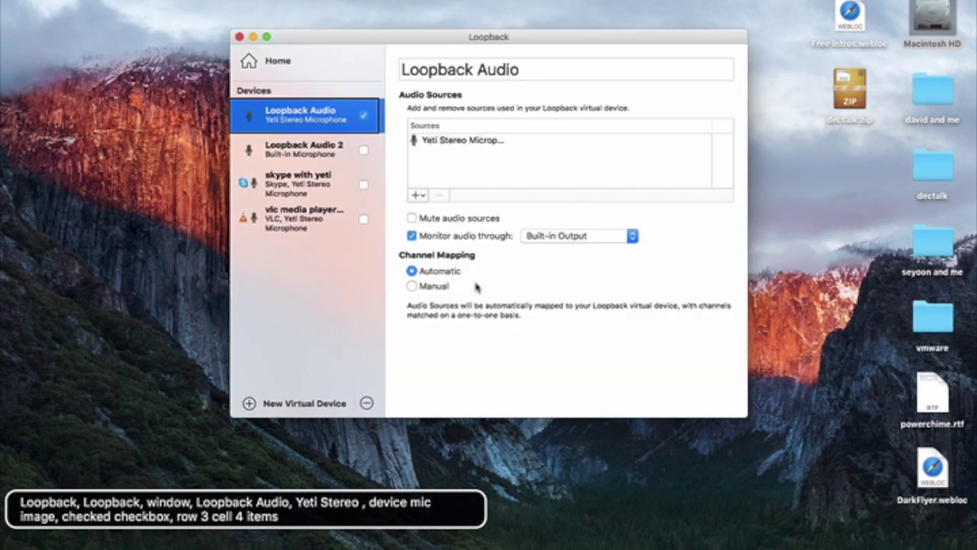
# Step: Switch to Night Owl and tour its timeline window, title bar controls and toolbar
pyautogui.press('super+Tab')
pyautogui.press('super+Tab')
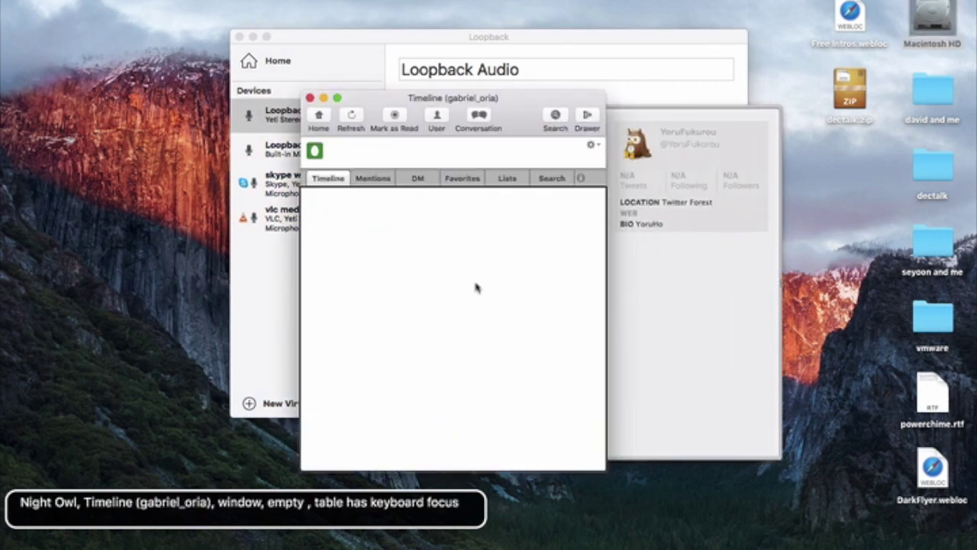
pyautogui.press('Tab')
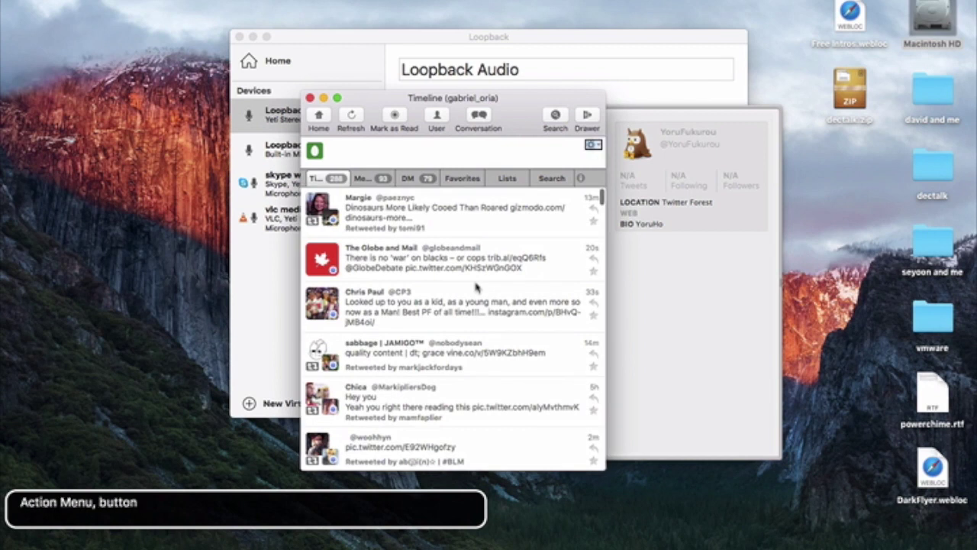
pyautogui.press('Tab')
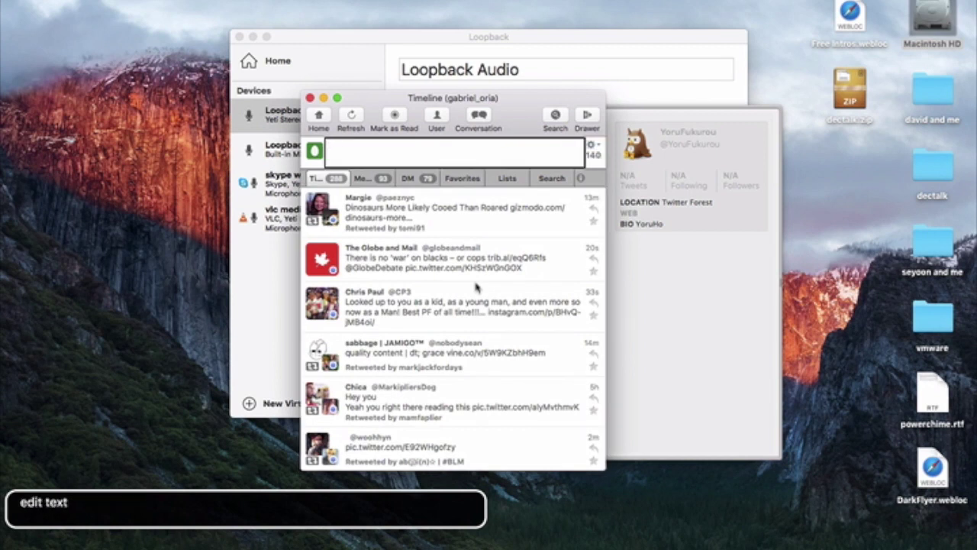
pyautogui.press('Tab')
pyautogui.press('Tab')
pyautogui.press('Tab')
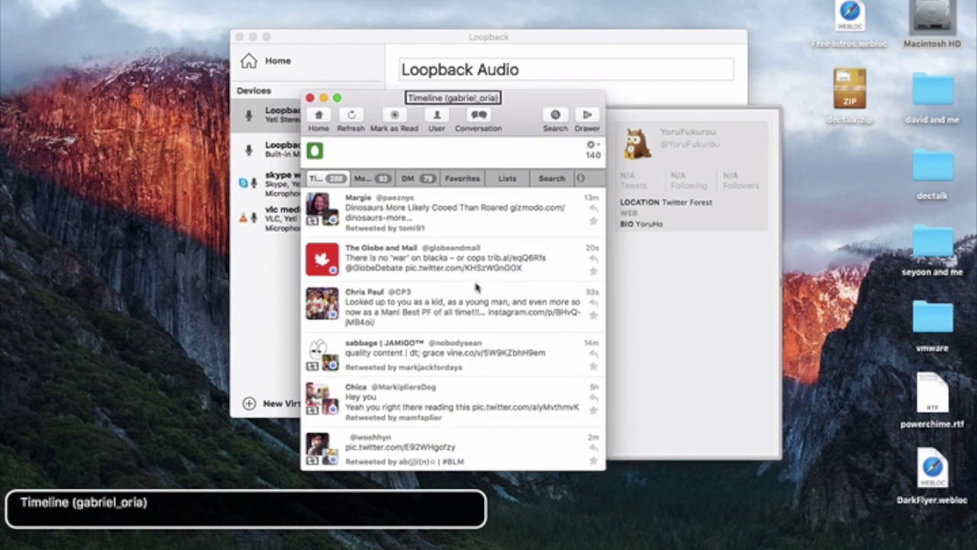
pyautogui.press('Tab')
pyautogui.hotkey('ctrl', 'alt', 'Left')
pyautogui.hotkey('ctrl', 'alt', 'Right')
pyautogui.hotkey('ctrl', 'alt', 'Right')
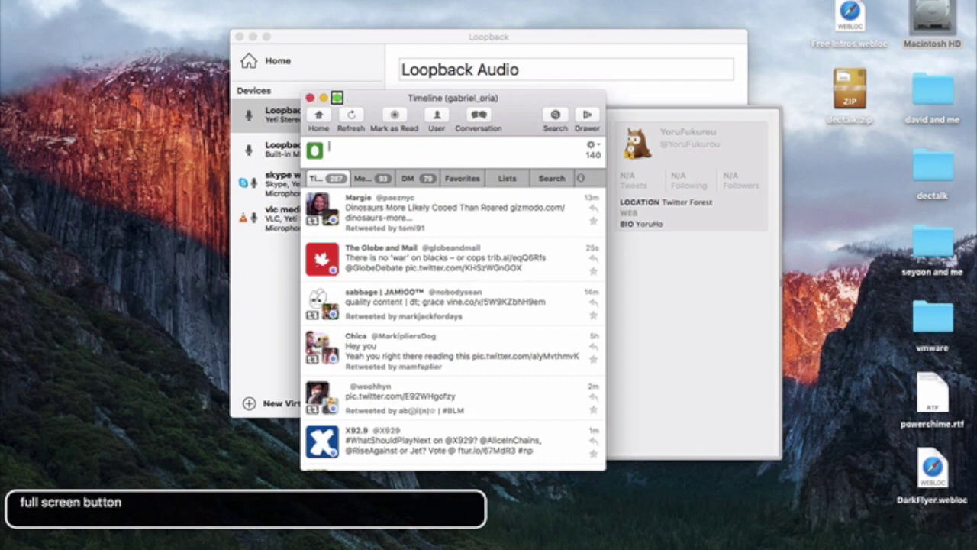
pyautogui.hotkey('ctrl', 'alt', 'Right')
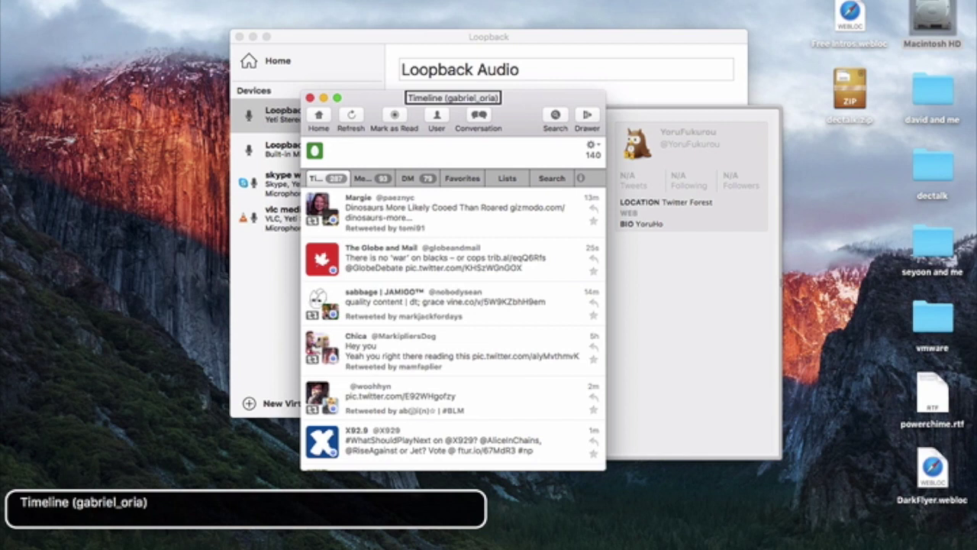
pyautogui.hotkey('ctrl', 'alt', 'Right')
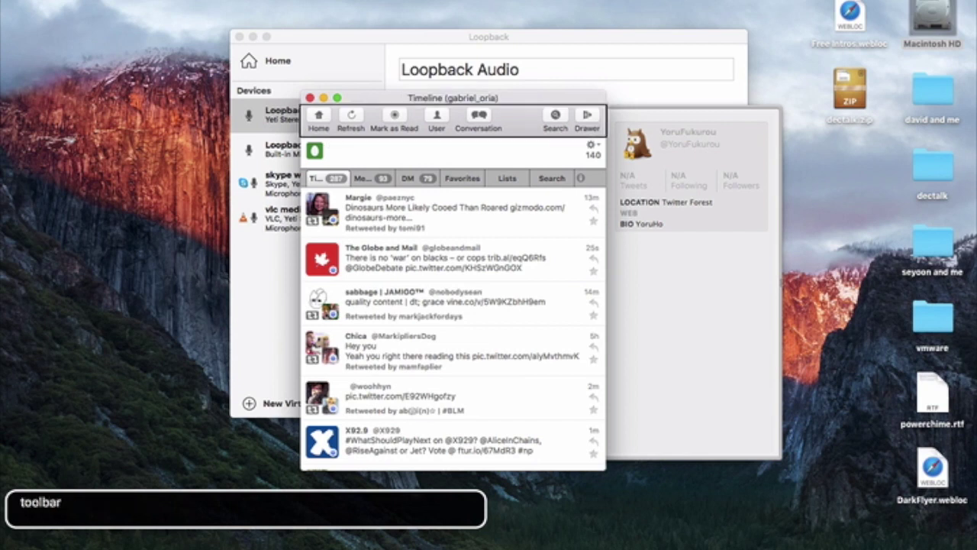
pyautogui.hotkey('ctrl', 'alt', 'Right')
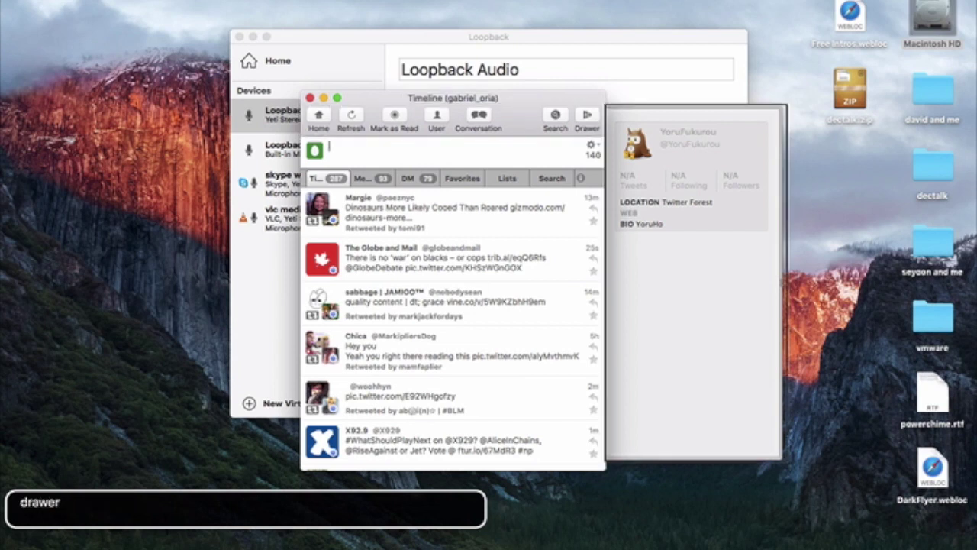
# Step: Read the profile drawer's picture, location, web and bio, then head back to composing
pyautogui.hotkey('ctrl', 'alt', 'shift', 'Down')
pyautogui.hotkey('ctrl', 'alt', 'Left')
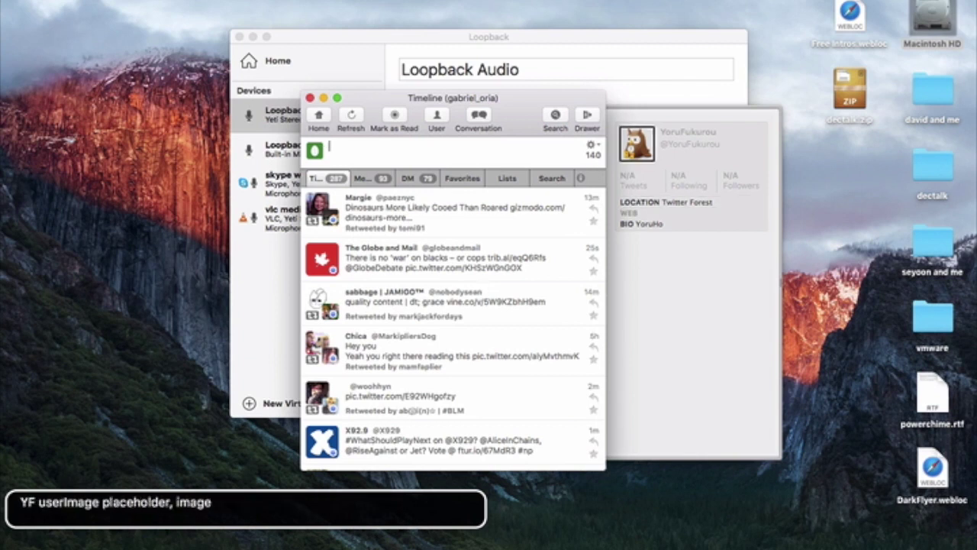
pyautogui.hotkey('ctrl', 'alt', 'Right')
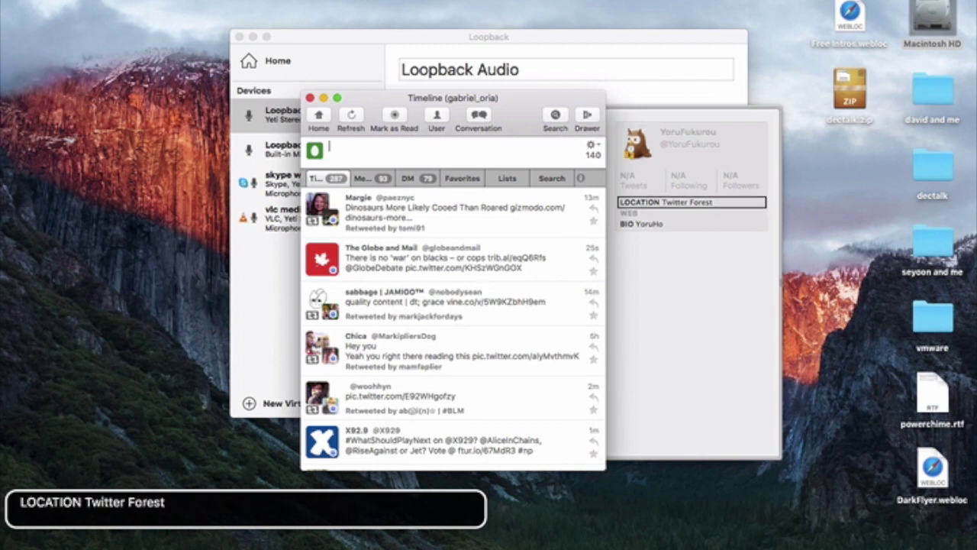
pyautogui.hotkey('ctrl', 'alt', 'Right')
pyautogui.hotkey('ctrl', 'alt', 'Right')
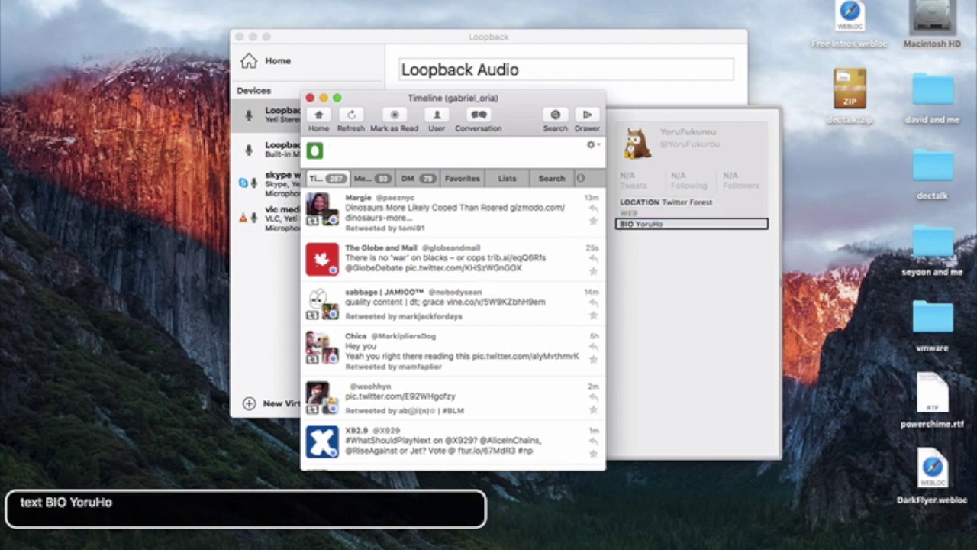
pyautogui.hotkey('ctrl', 'alt', 'Right')
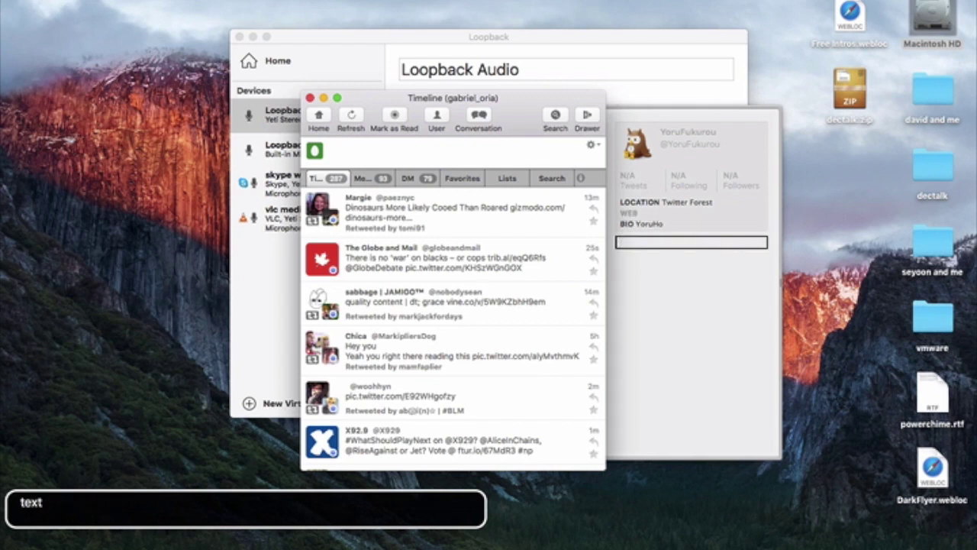
pyautogui.hotkey('ctrl', 'alt', 'Left')
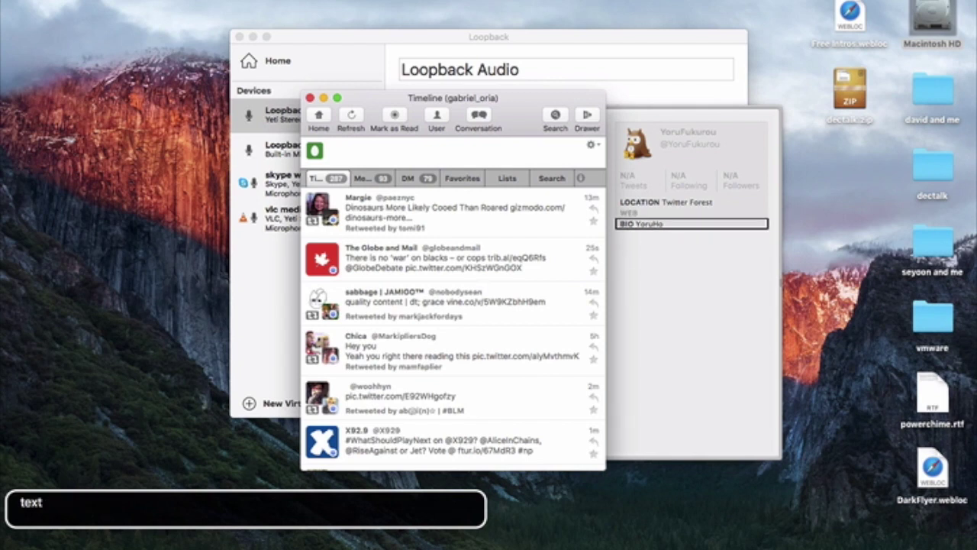
pyautogui.hotkey('ctrl', 'alt', 'Left')
pyautogui.hotkey('ctrl', 'alt', 'Left')
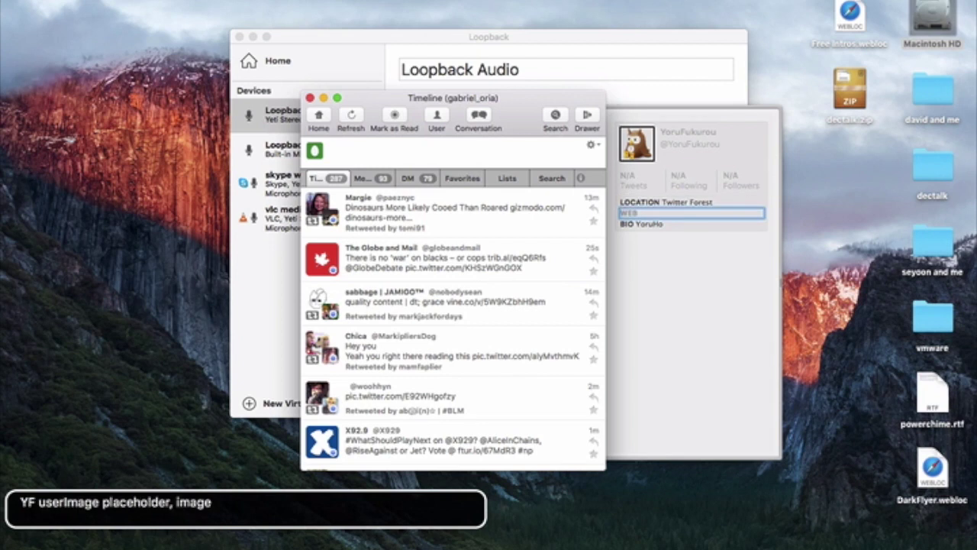
pyautogui.hotkey('ctrl', 'alt', 'shift', 'Up')
pyautogui.hotkey('ctrl', 'alt', 'Right')
pyautogui.hotkey('ctrl', 'alt', 'Right')
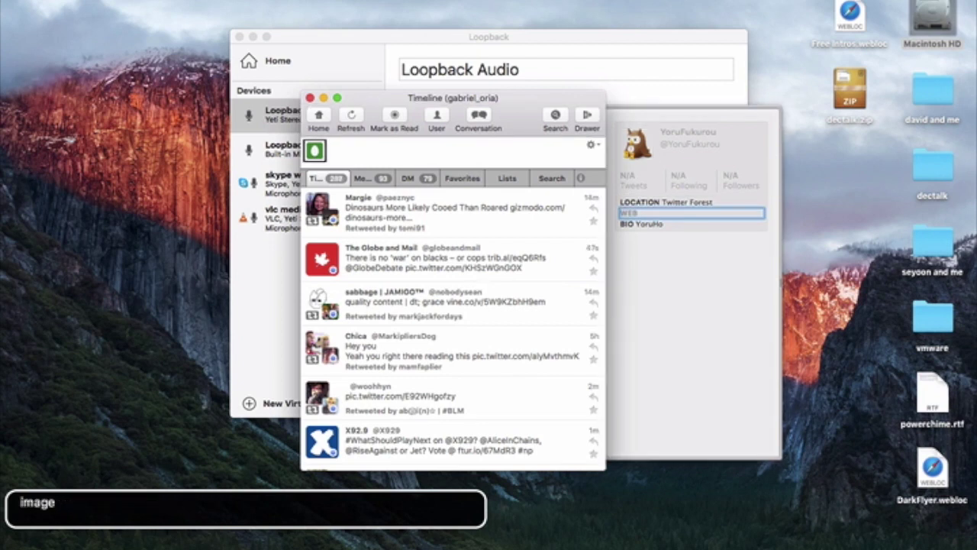
pyautogui.hotkey('ctrl', 'alt', 'Right')
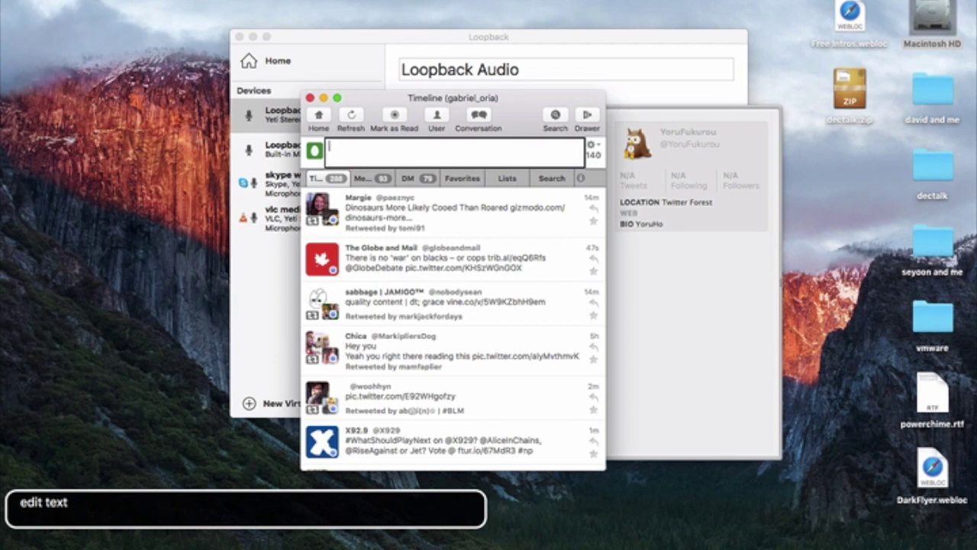
# Step: Type the tweet 'I am doing a video on the nightowl twitter cliant for the mac. This is a redo video…'
pyautogui.write('I am doing')
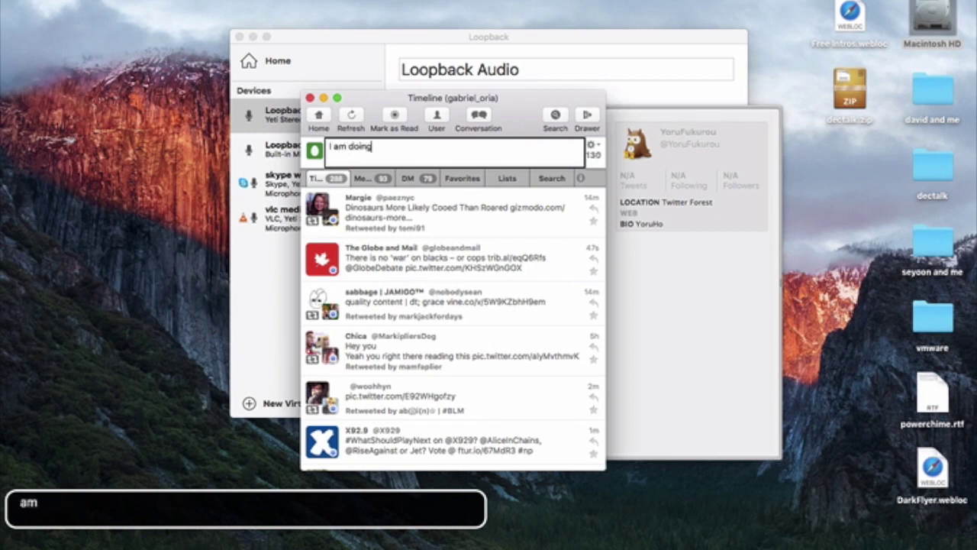
pyautogui.write(' a video o')
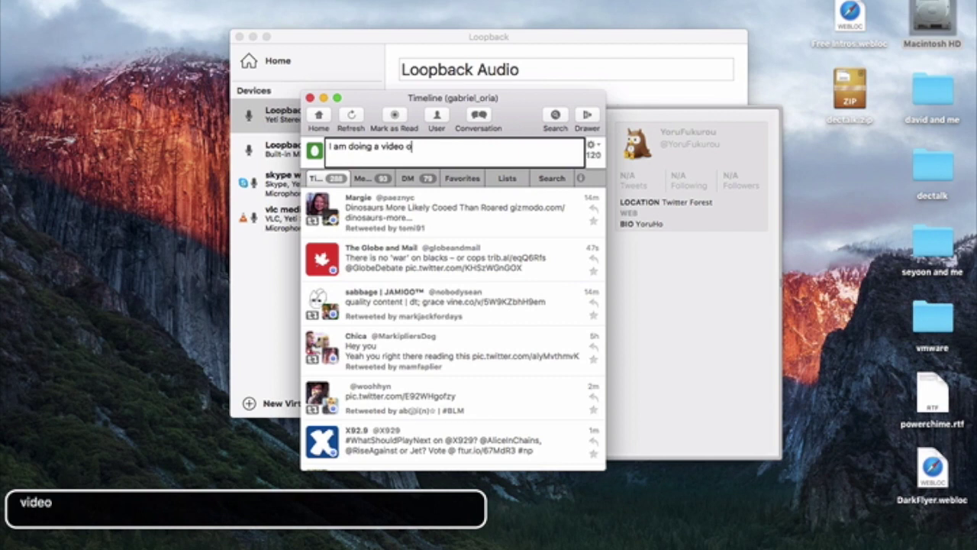
pyautogui.write('n ')
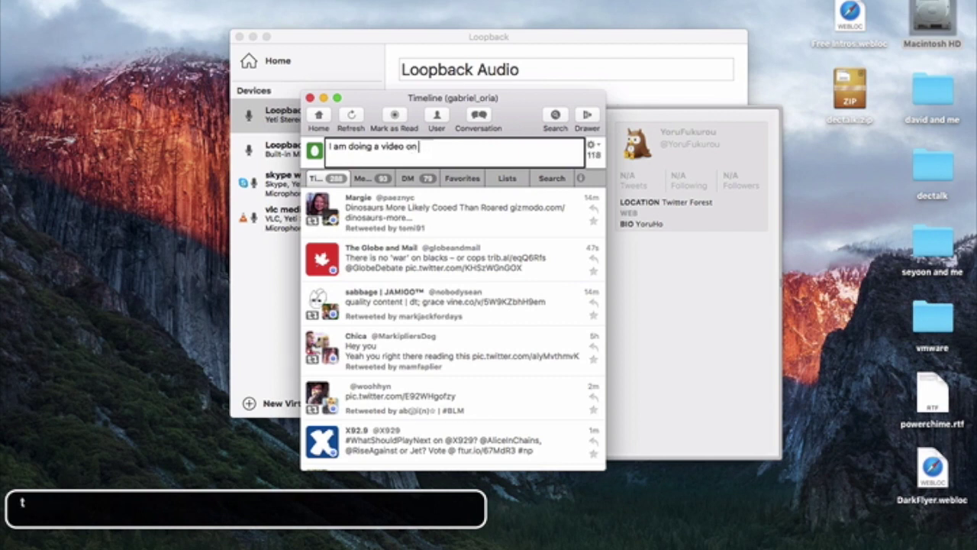
pyautogui.write('the nightowl ')
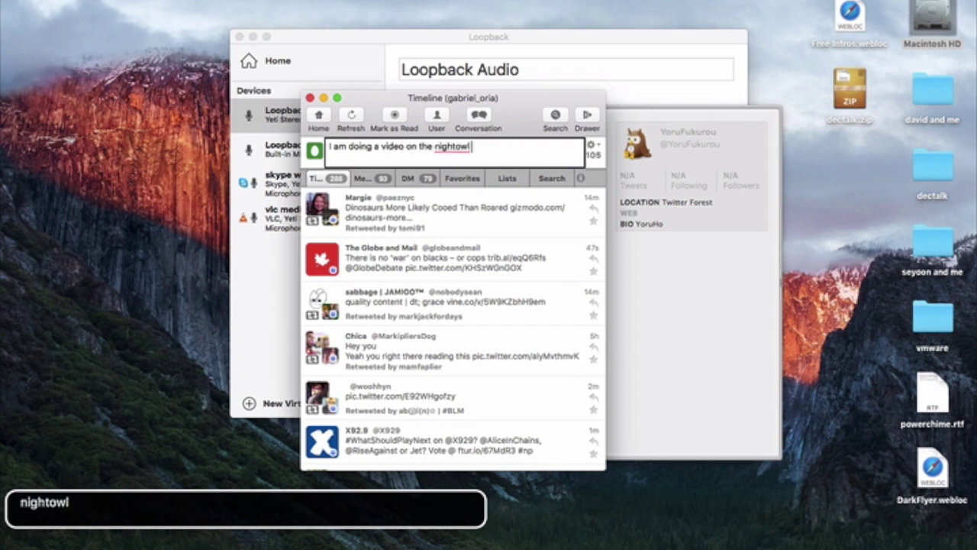
pyautogui.write('twitte')
pyautogui.write('r cliant ')
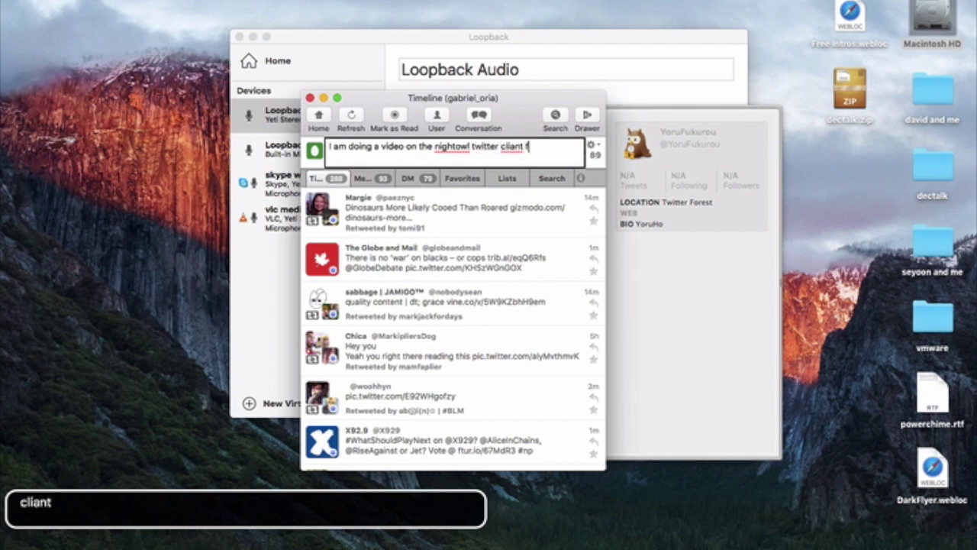
pyautogui.write('for the mac.')
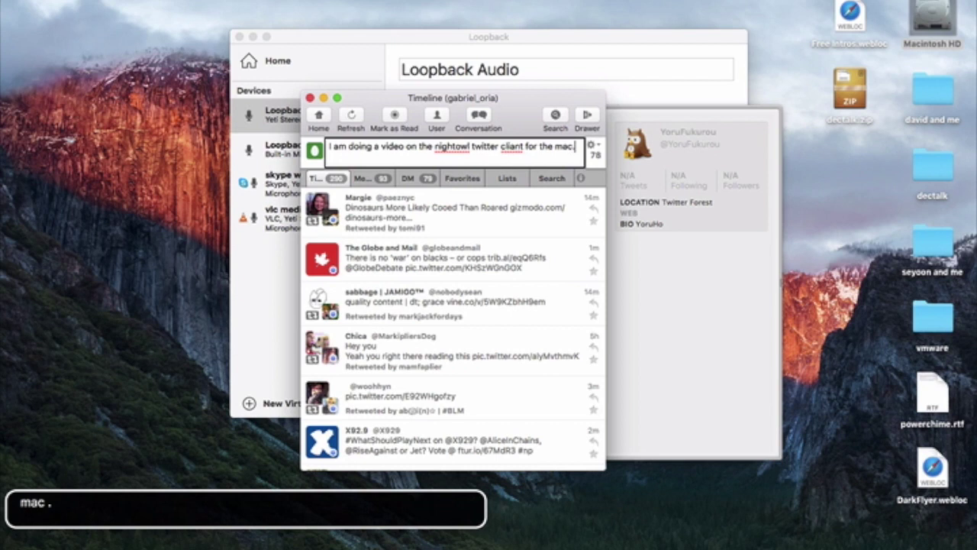
pyautogui.write(' This is')
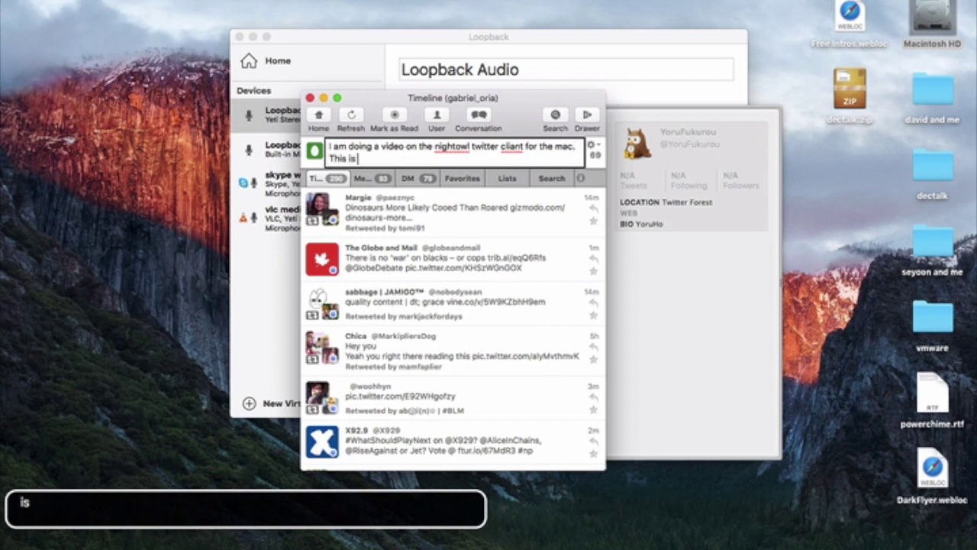
pyautogui.write(' a re')
pyautogui.write('do video ')
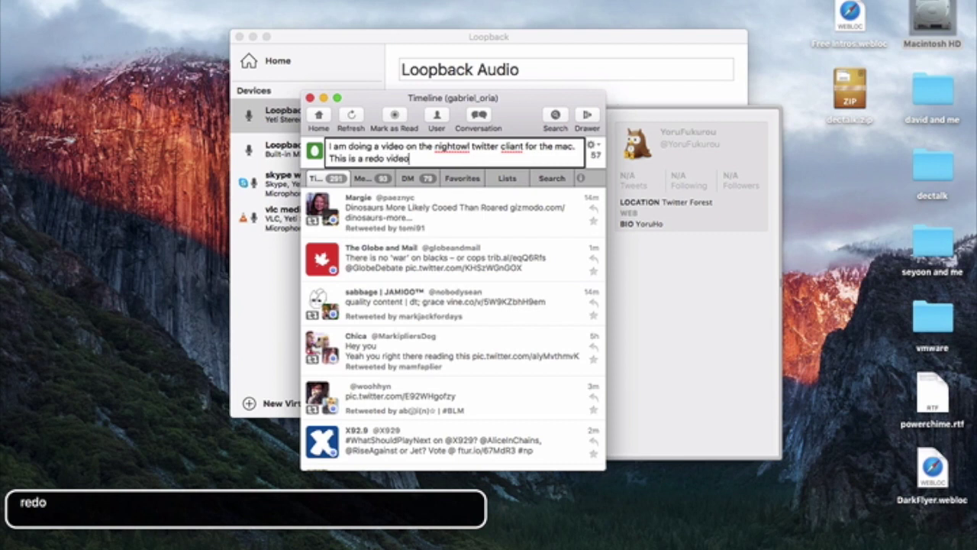
pyautogui.write('on the a')
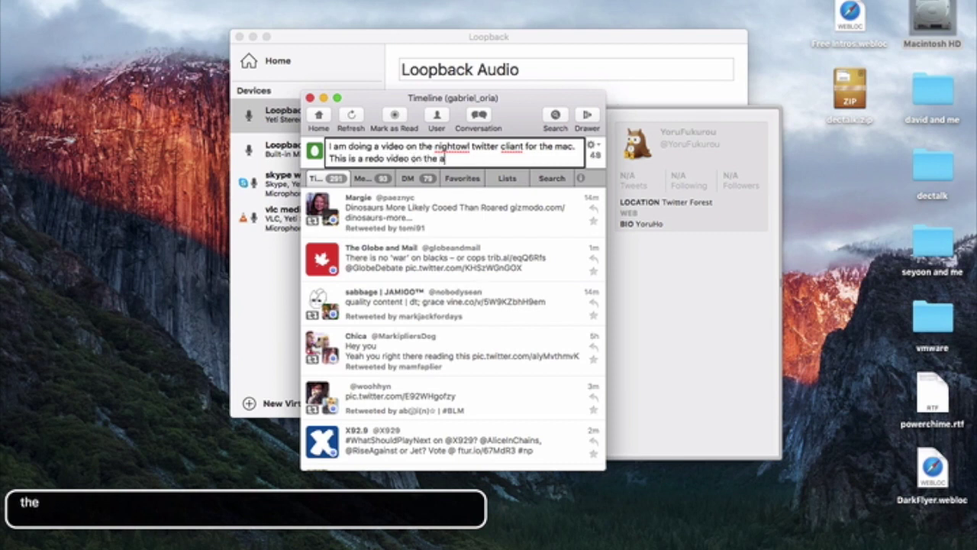
pyautogui.write('pp.')
# Step: Send the redo-video tweet and step focus past the character count to the window commands
pyautogui.press('Return')
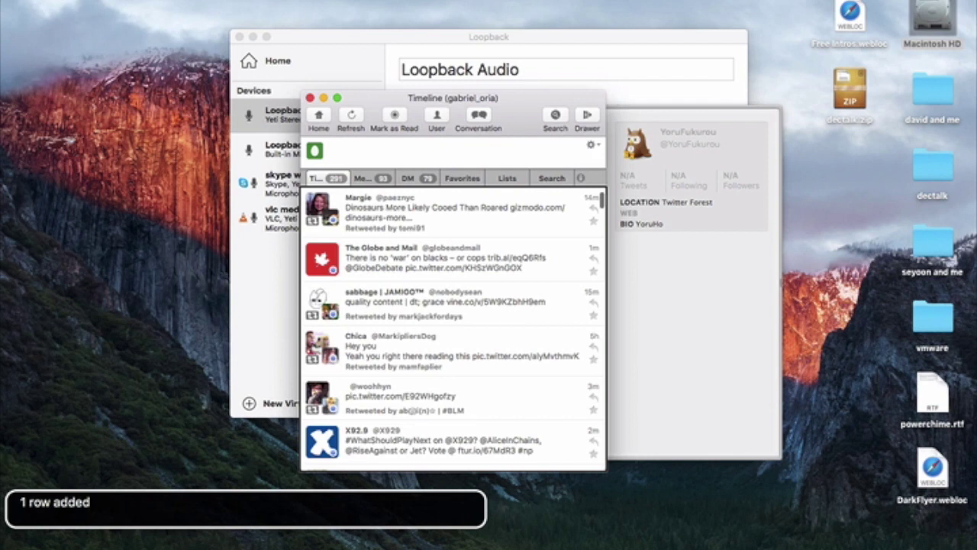
pyautogui.press('Tab')
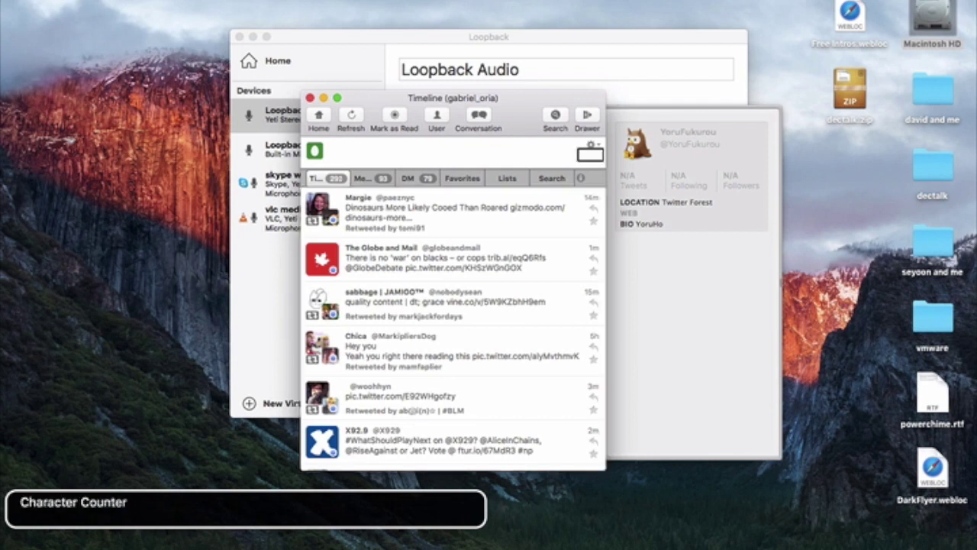
pyautogui.press('Tab')
pyautogui.press('Tab')
pyautogui.press('Tab')
pyautogui.hotkey('ctrl', 'alt', 'Left')
pyautogui.hotkey('ctrl', 'alt', 'Left')
pyautogui.hotkey('ctrl', 'alt', 'Left')
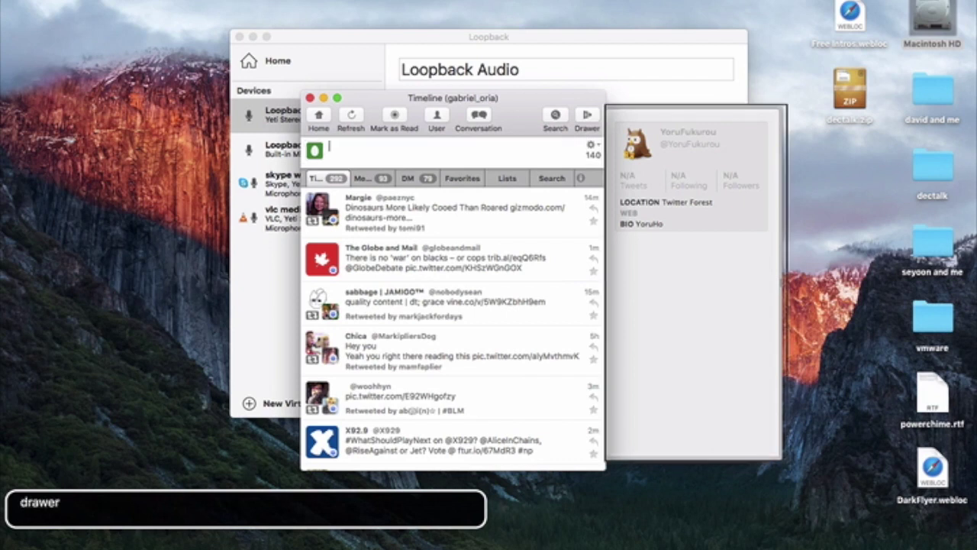
pyautogui.hotkey('ctrl', 'alt', 'Left')
# Step: Step through the Refresh, Mark as Read, user, conversation and Search commands, then close the profile drawer
pyautogui.hotkey('ctrl', 'alt', 'shift', 'Down')
pyautogui.hotkey('ctrl', 'alt', 'Right')
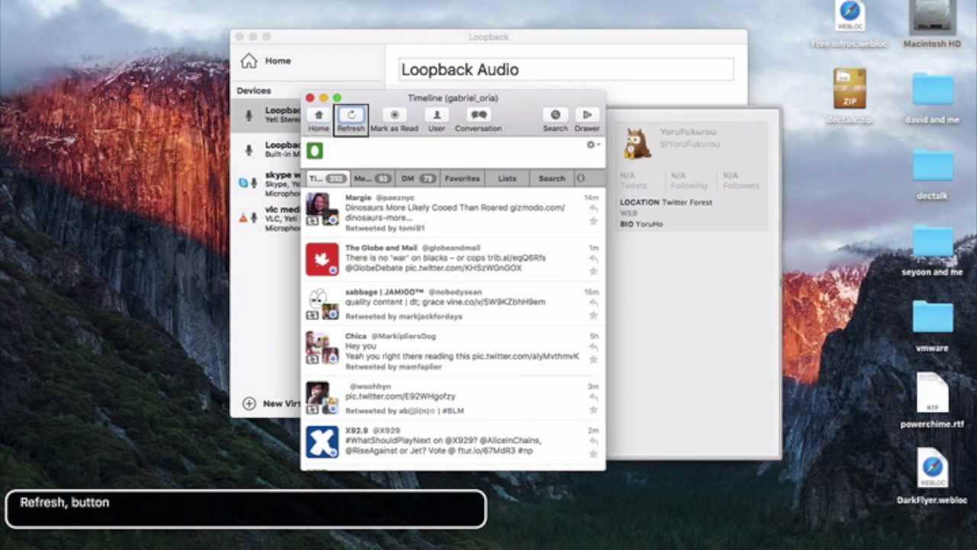
pyautogui.hotkey('ctrl', 'alt', 'Right')
pyautogui.hotkey('ctrl', 'alt', 'Right')
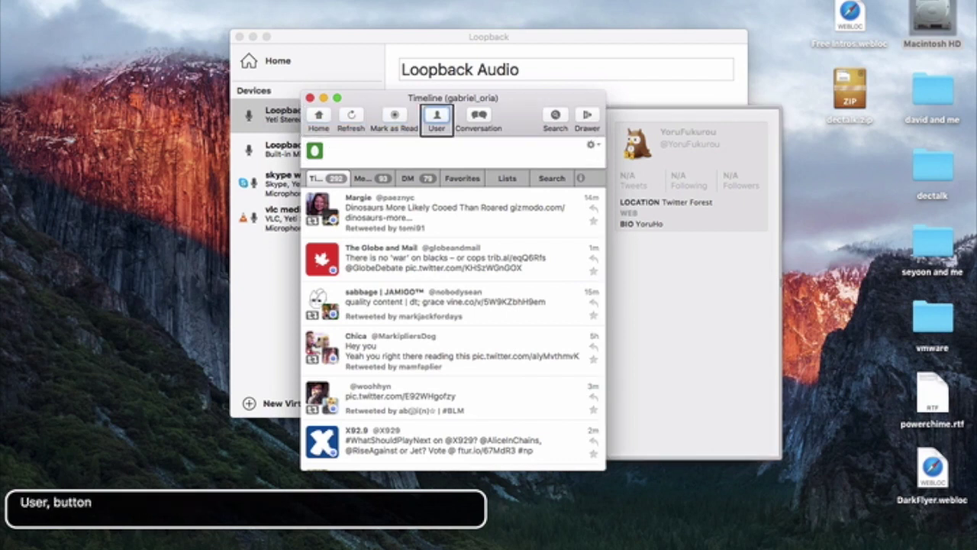
pyautogui.hotkey('ctrl', 'alt', 'Right')
pyautogui.hotkey('ctrl', 'alt', 'Right')
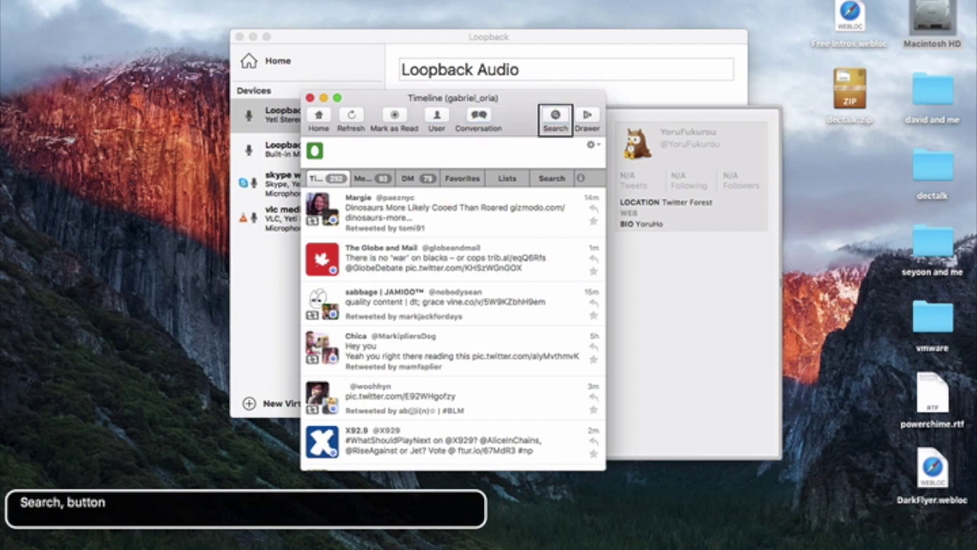
pyautogui.hotkey('ctrl', 'alt', 'Right')
pyautogui.hotkey('ctrl', 'alt', 'space')
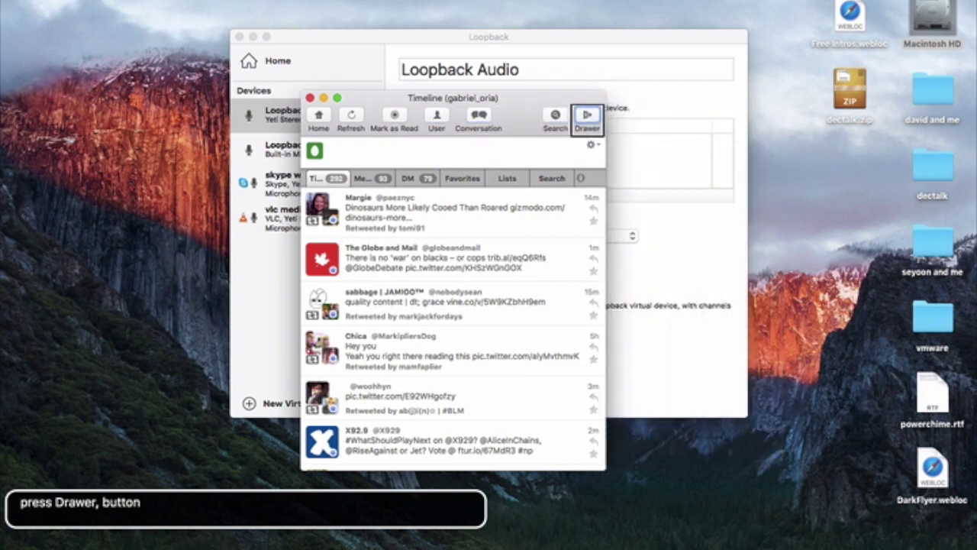
# Step: Move focus through the compose field and window title to the current account's avatar
pyautogui.hotkey('ctrl', 'alt', 'Right')
pyautogui.hotkey('ctrl', 'alt', 'Right')
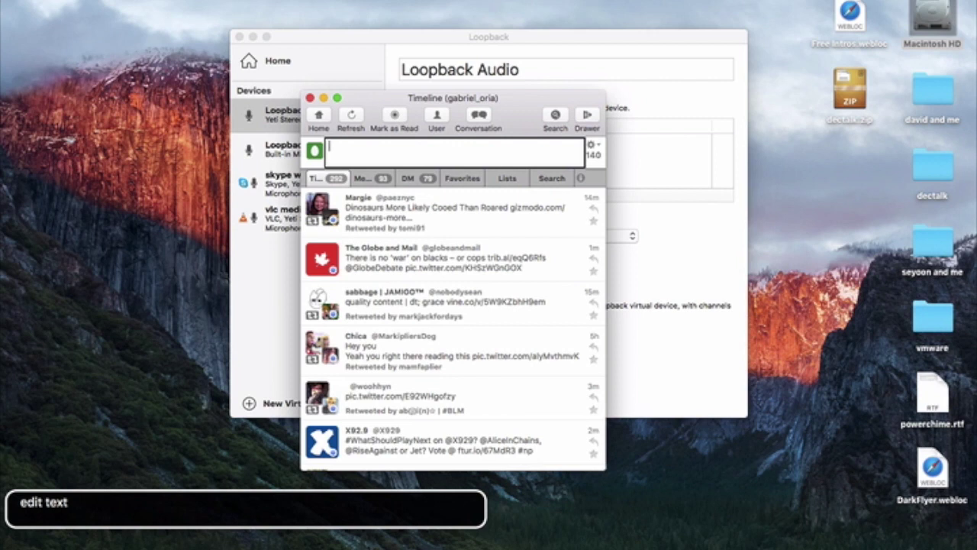
pyautogui.hotkey('ctrl', 'alt', 'Left')
pyautogui.hotkey('ctrl', 'alt', 'Left')
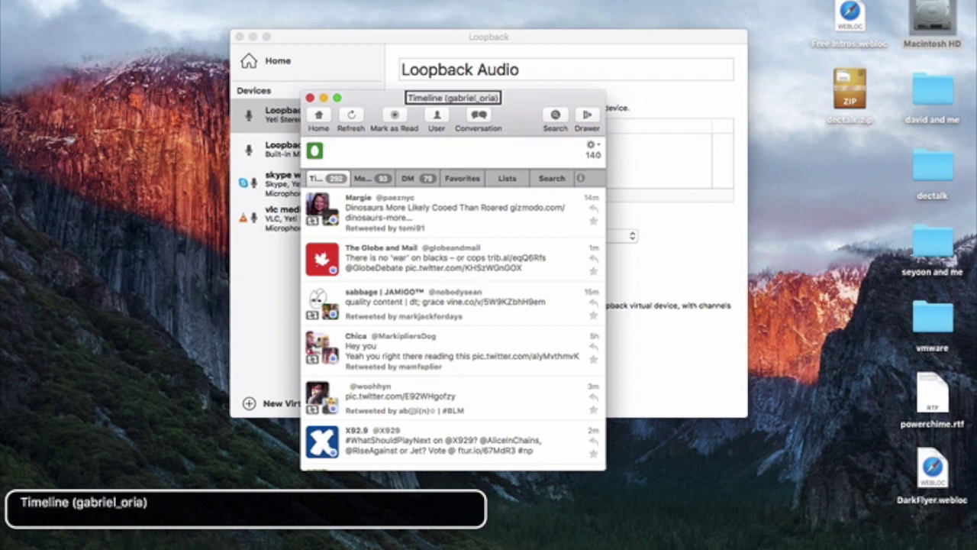
pyautogui.hotkey('ctrl', 'alt', 'Left')
pyautogui.hotkey('ctrl', 'alt', 'Right')
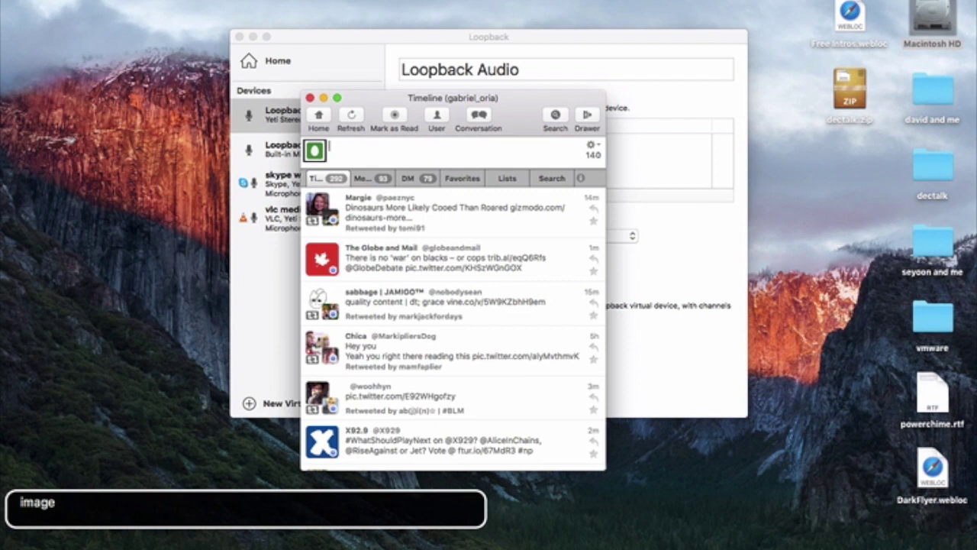
pyautogui.press('super+bracketright')
pyautogui.hotkey('ctrl', 'alt', 'Left')
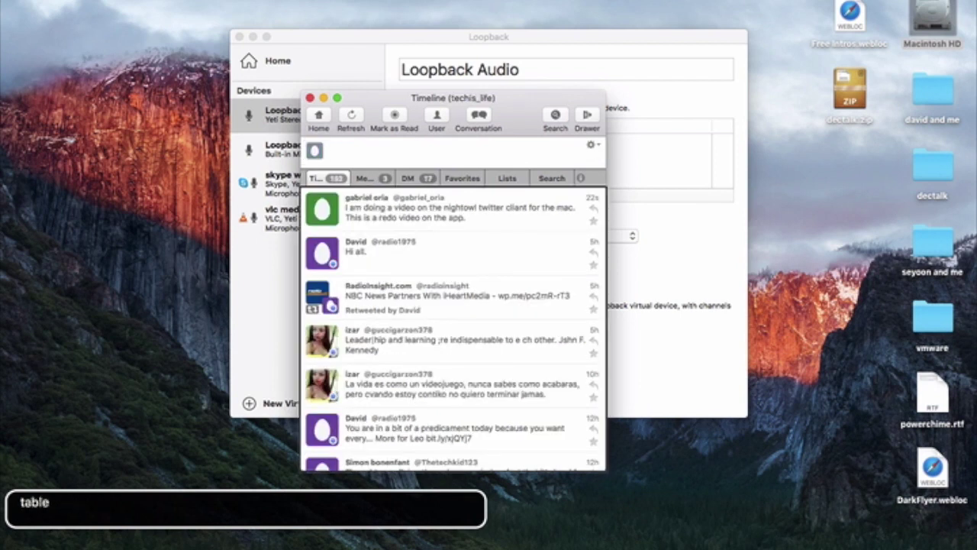
pyautogui.hotkey('ctrl', 'alt', 'Left')
pyautogui.hotkey('ctrl', 'alt', 'Left')
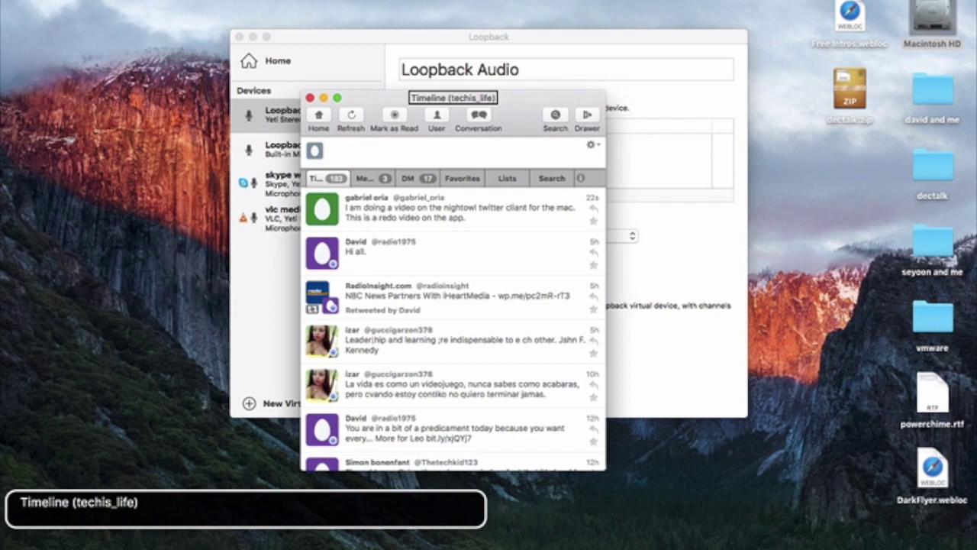
pyautogui.press('Tab')
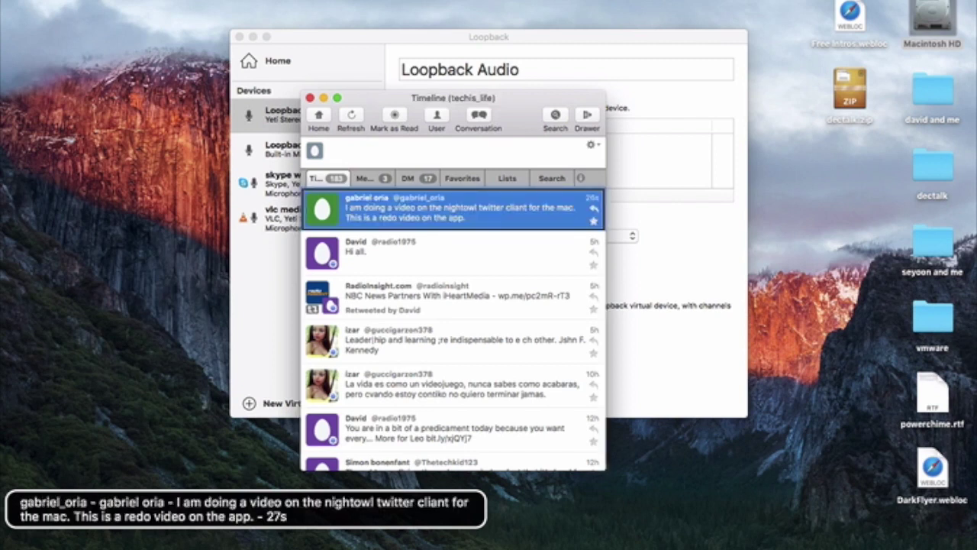
pyautogui.hotkey('ctrl', 'alt', 'shift', 'Up')
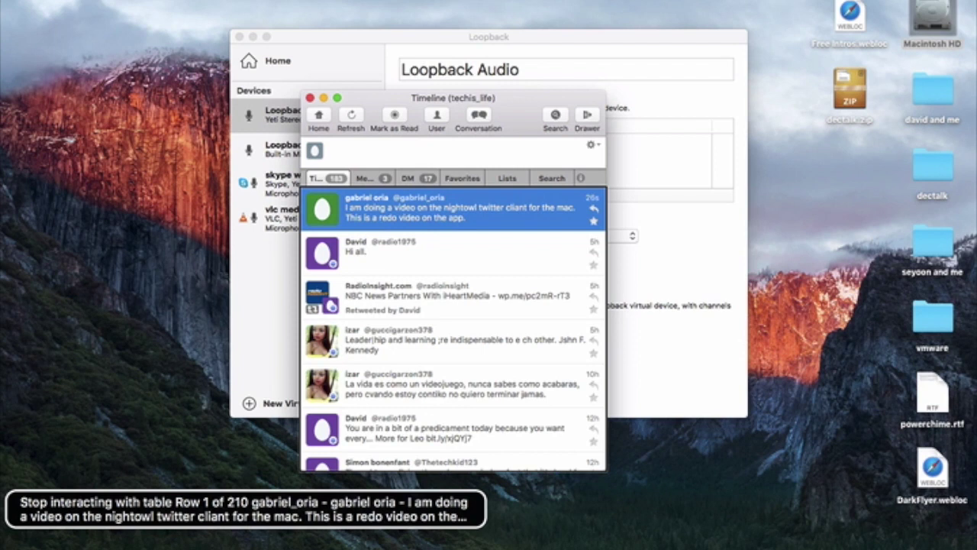
pyautogui.press('super+Left')
# Step: Send 'd techis_life Hello this is a test' and switch to techis_life's timeline
pyautogui.hotkey('ctrl', 'alt', 'Left')
pyautogui.hotkey('ctrl', 'alt', 'Left')
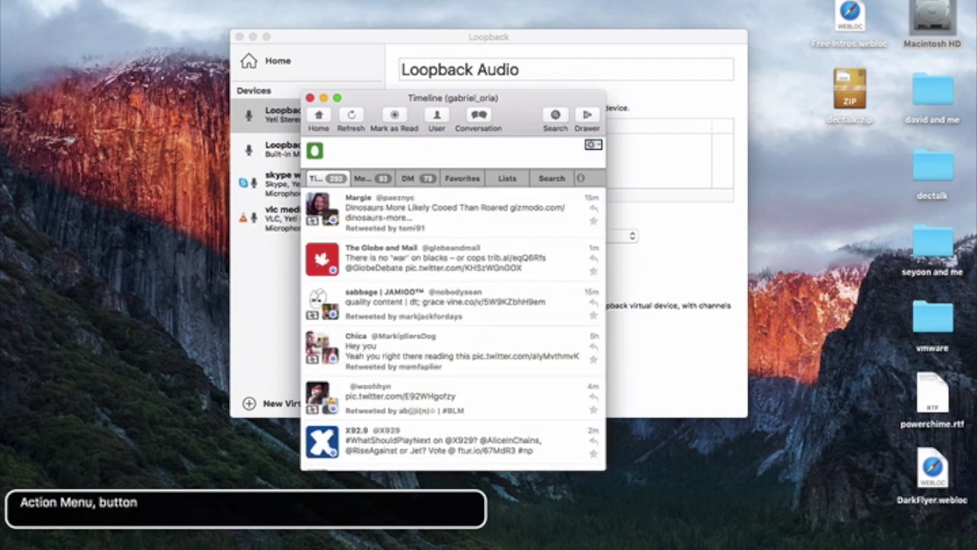
pyautogui.hotkey('ctrl', 'alt', 'Left')
pyautogui.write('d')
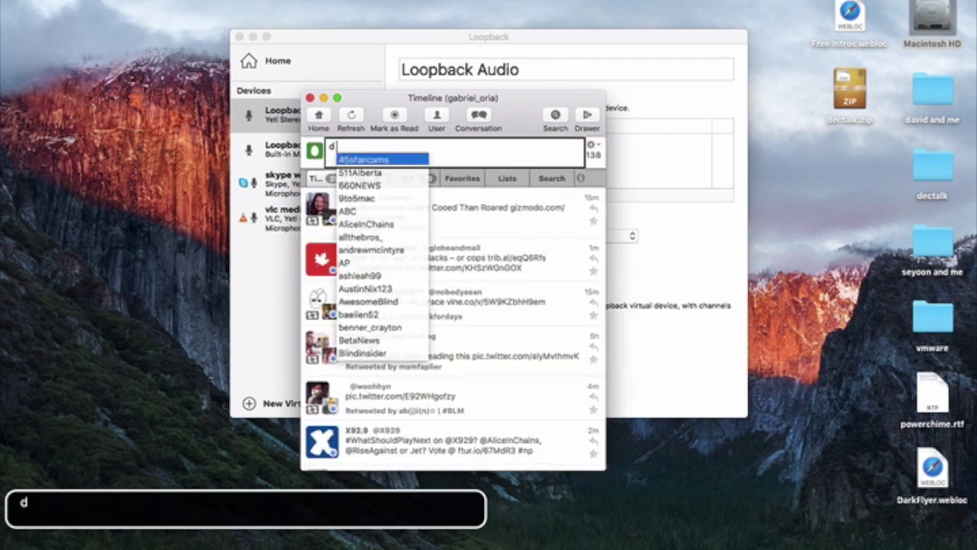
pyautogui.write(' tech')
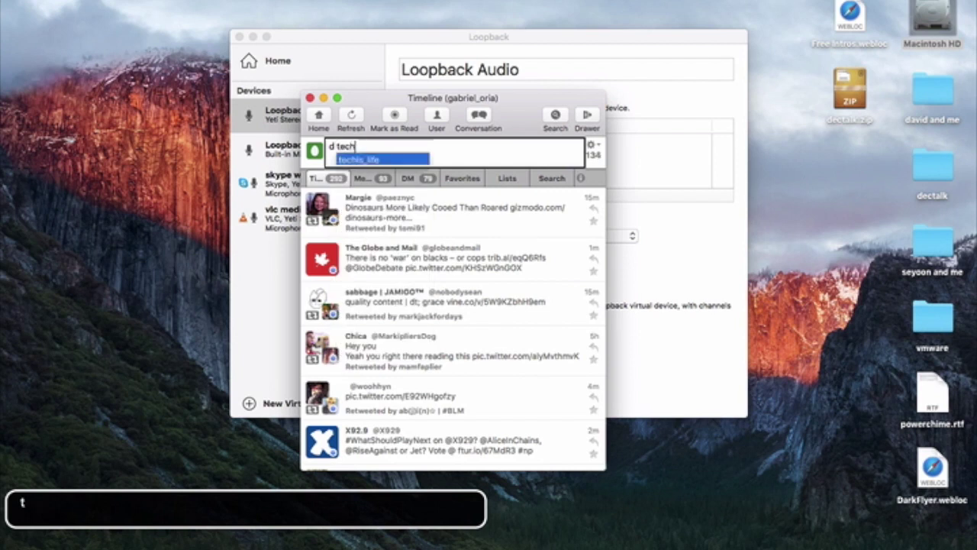
pyautogui.write('is_life ')
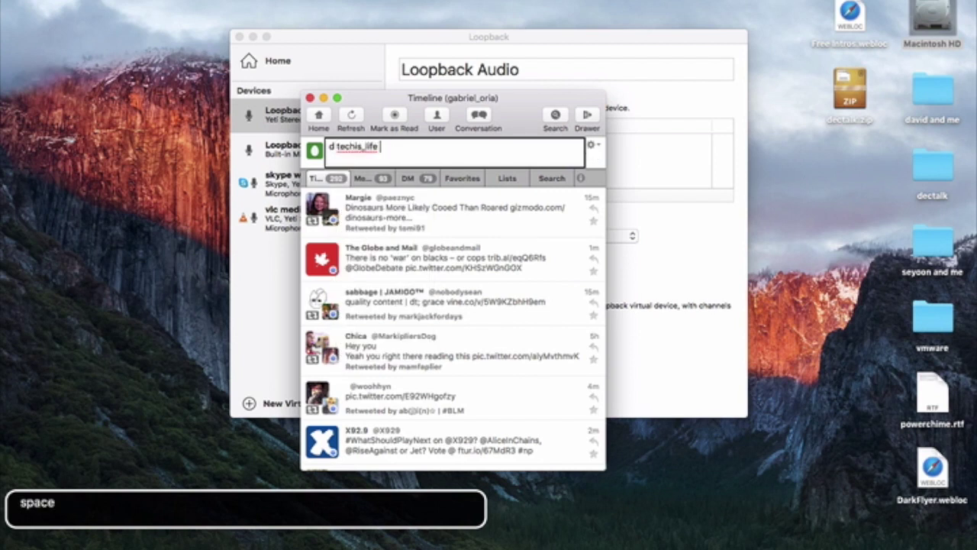
pyautogui.write('Hello ')
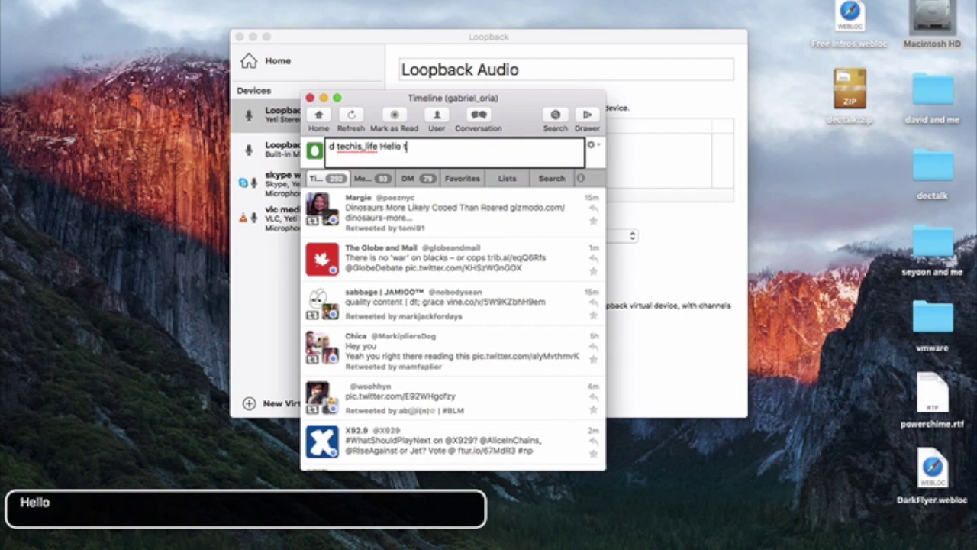
pyautogui.write('this is a test')
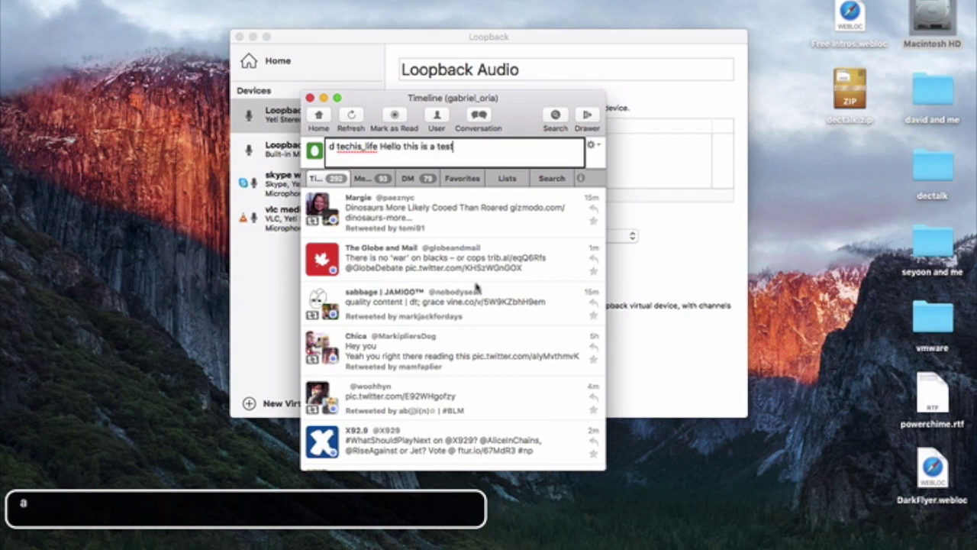
pyautogui.press('Return')
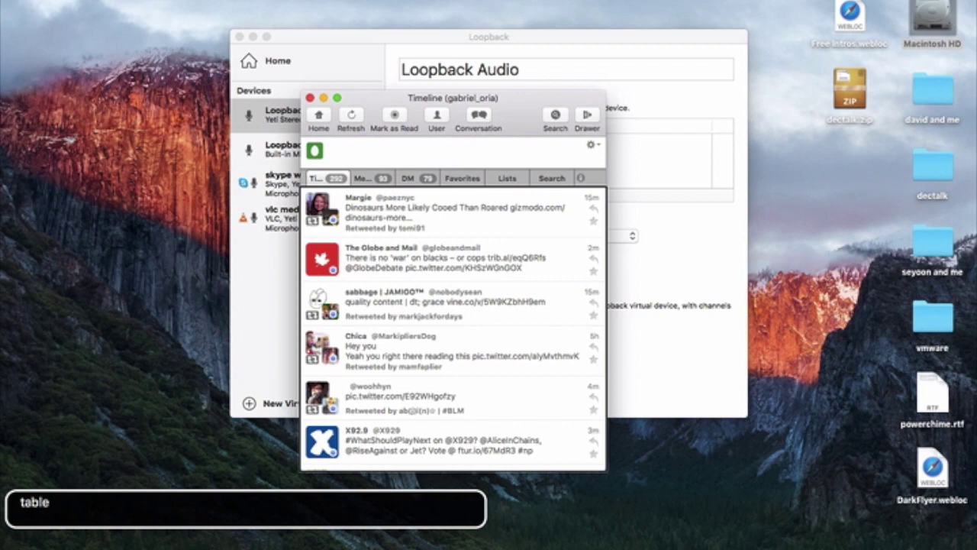
pyautogui.press('super+alt+Right')
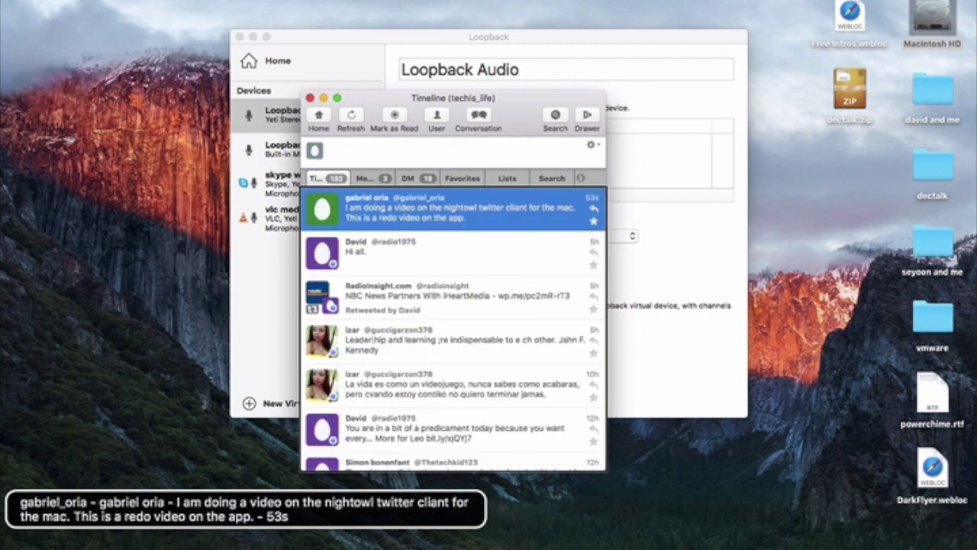
# Step: Open techis_life's direct messages and read the newest 'Hello this is a test' message
pyautogui.press('super+2')
pyautogui.press('super+3')
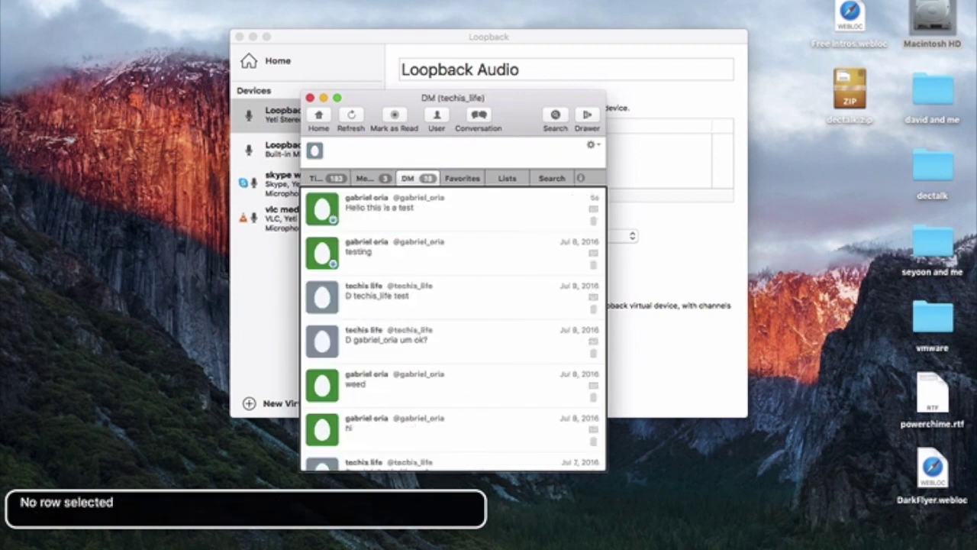
pyautogui.hotkey('ctrl', 'alt', 'shift', 'Down')
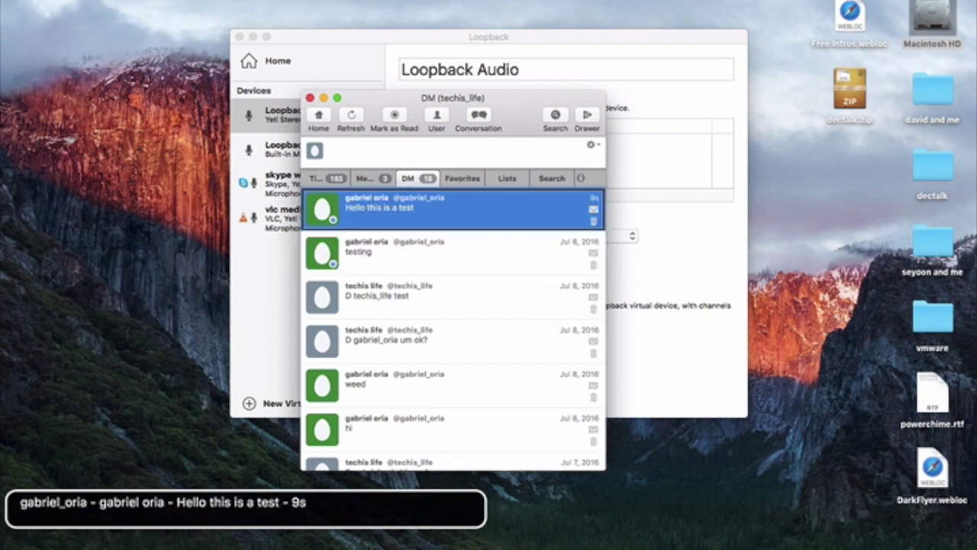
pyautogui.hotkey('ctrl', 'alt', 'shift', 'Up')
pyautogui.press('super+Tab')
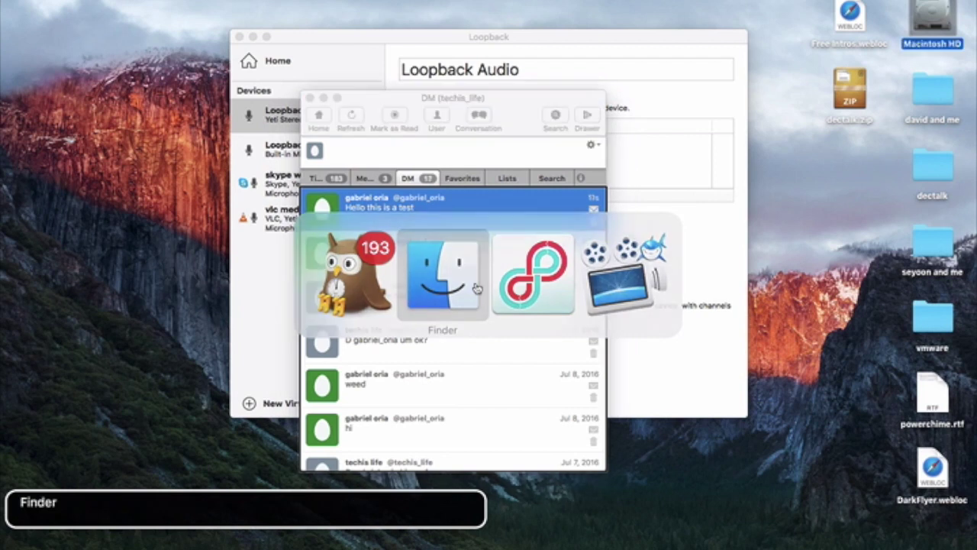
pyautogui.press('super+Tab')
pyautogui.hotkey('ctrl', 'alt', 'shift', 'Down')
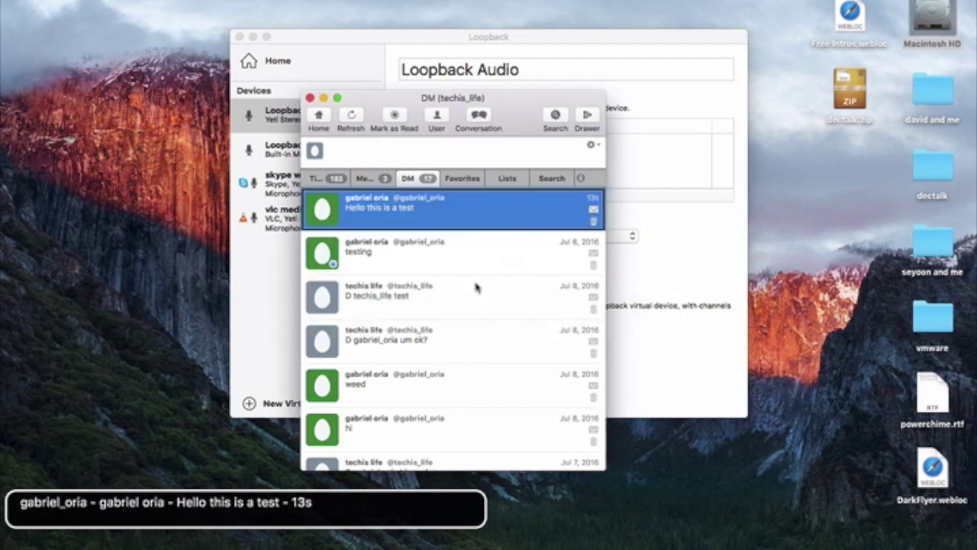
# Step: Reply 'got it' by direct message to the first account
pyautogui.press('super+r')
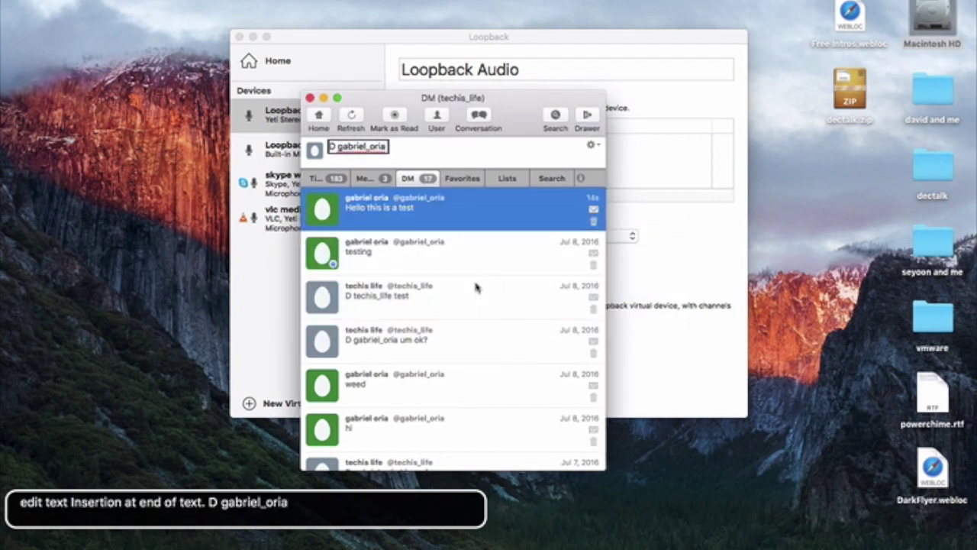
pyautogui.write('got it')
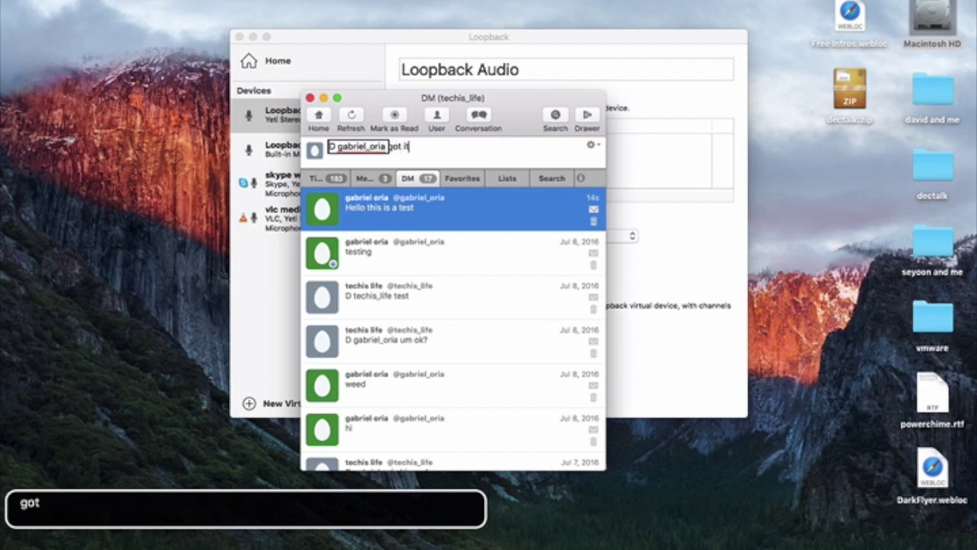
pyautogui.press('Return')
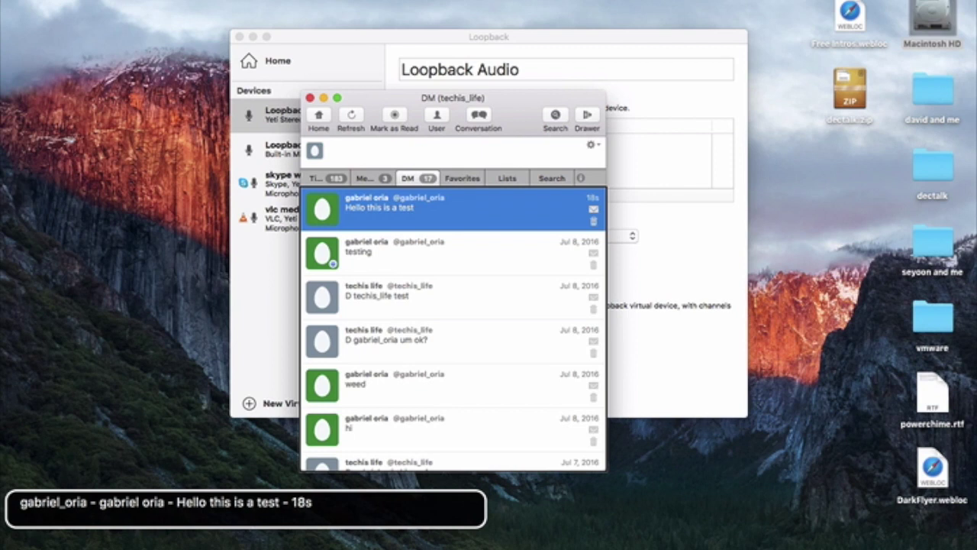
pyautogui.press('super+2')
# Step: Return to the first account's timeline, hide Night Owl, and switch back to it
pyautogui.press('super+1')
pyautogui.press('super+ctrl+Down')
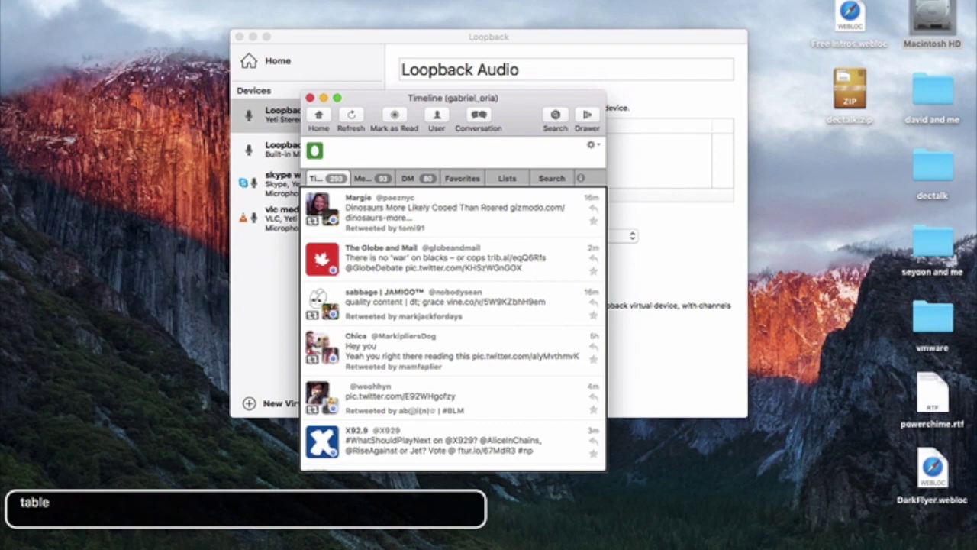
pyautogui.press('super+h')
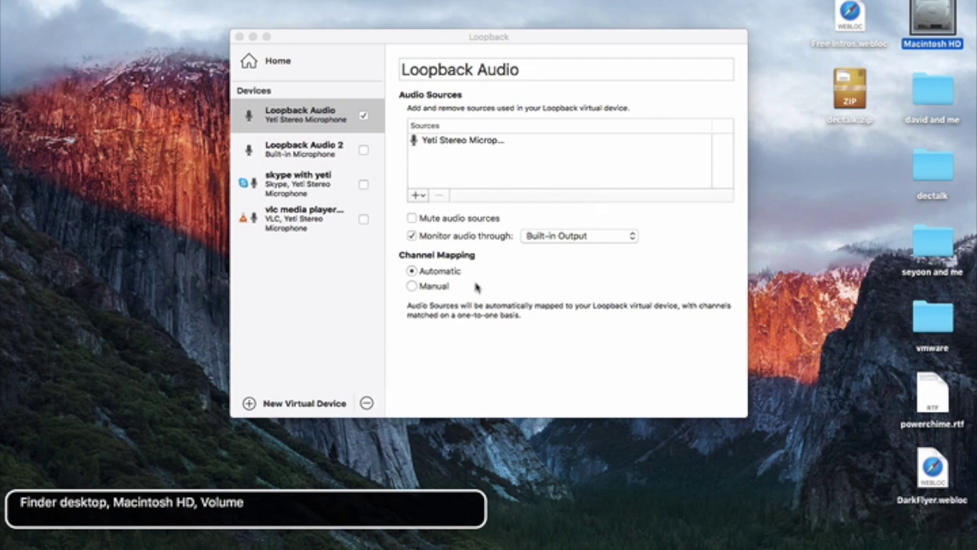
pyautogui.press('super+Tab')
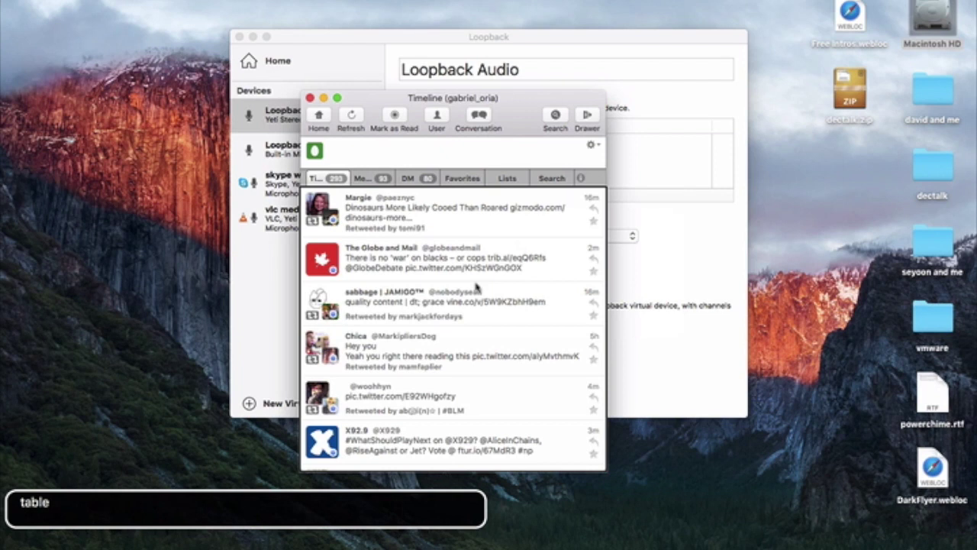
# Step: Browse the Night Owl app menu and close it without choosing anything
pyautogui.hotkey('ctrl', 'alt', 'm')
pyautogui.press('Right')
pyautogui.press('Down')
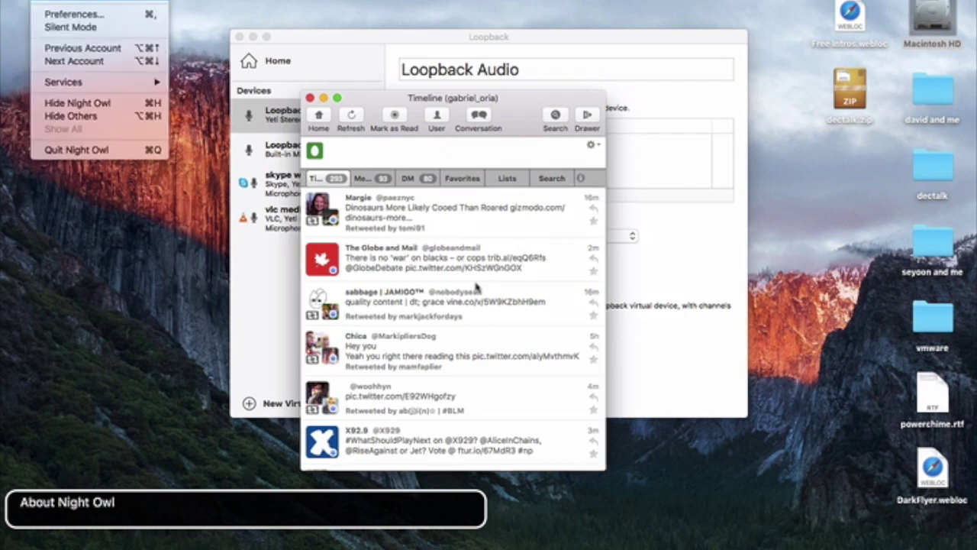
pyautogui.press('Down')
pyautogui.press('Down')
pyautogui.press('Escape')
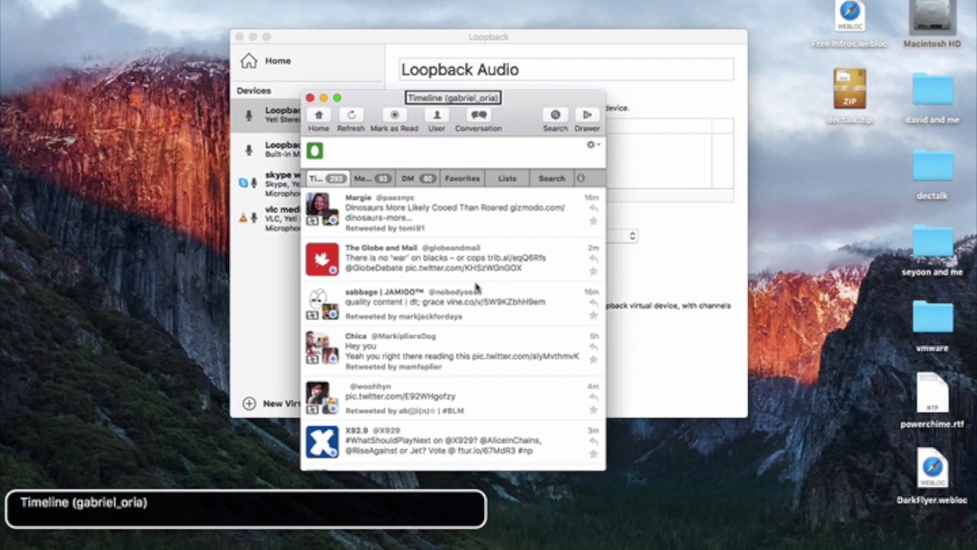
pyautogui.hotkey('ctrl', 'alt', 'Right')
pyautogui.hotkey('ctrl', 'alt', 'Right')
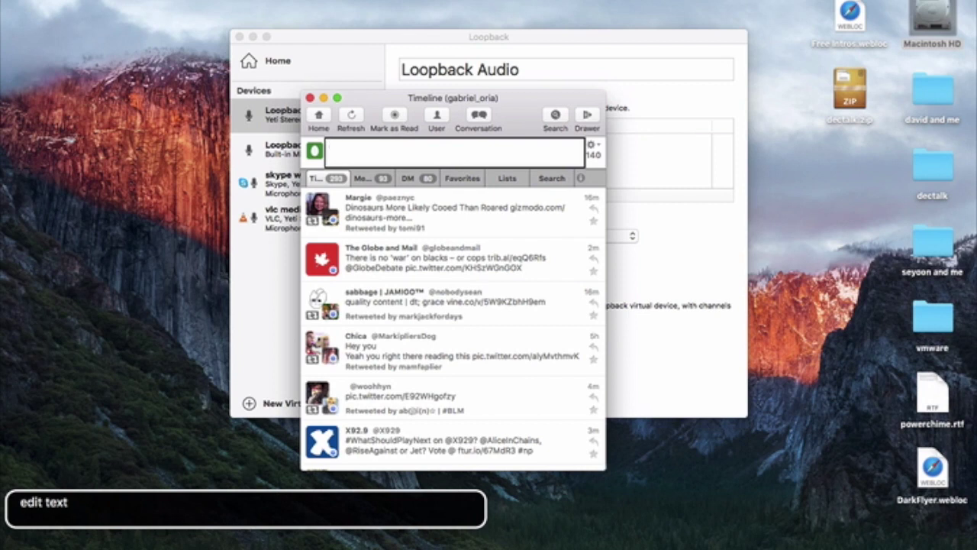
pyautogui.write('@techis')
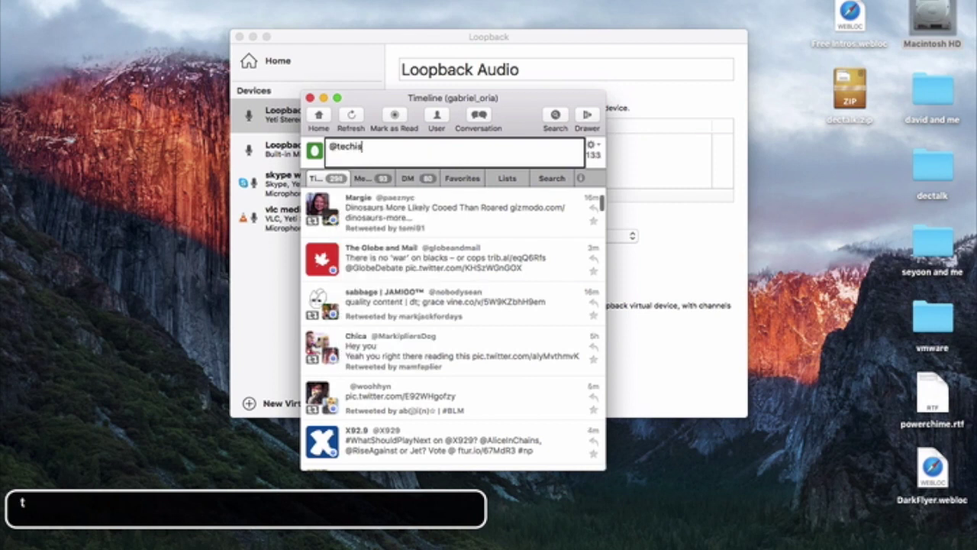
pyautogui.write('_life')
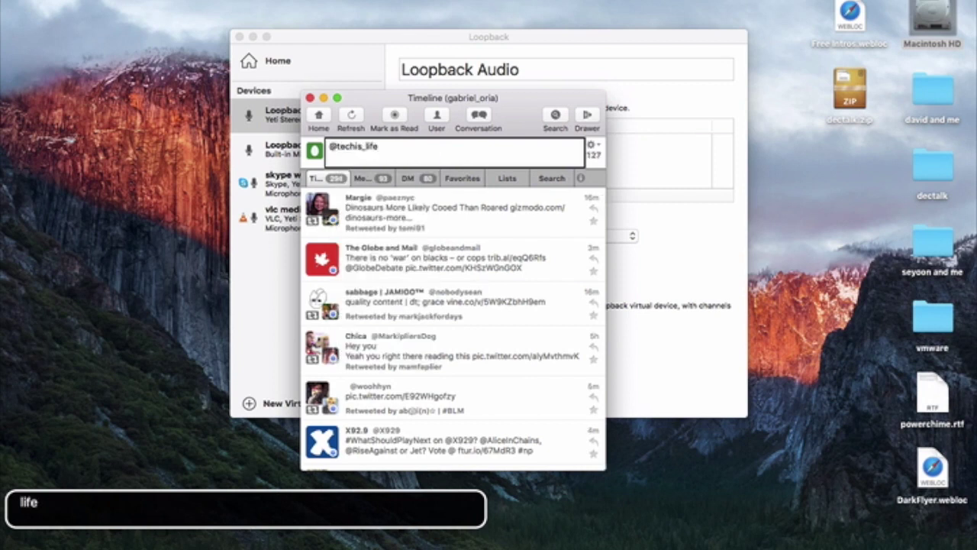
pyautogui.write(' testing ')
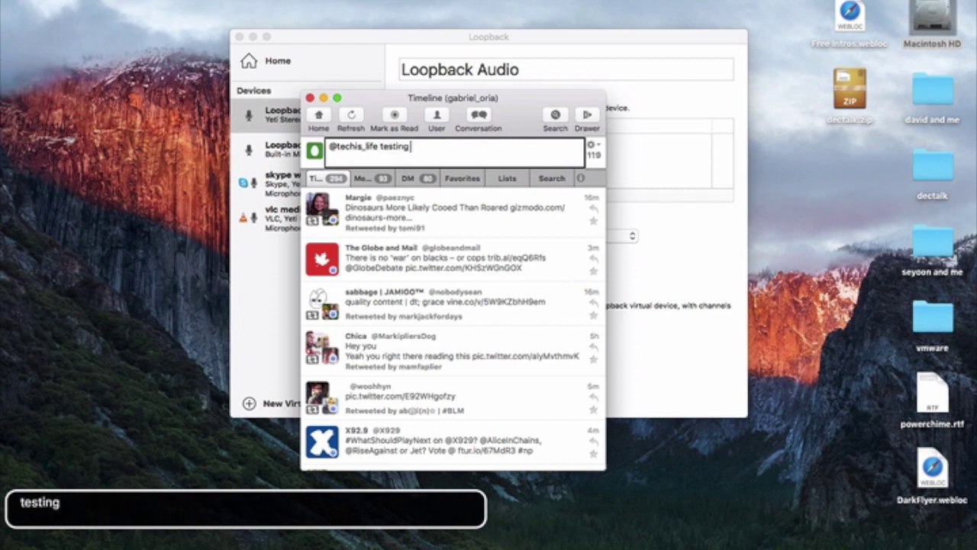
pyautogui.write('for my')
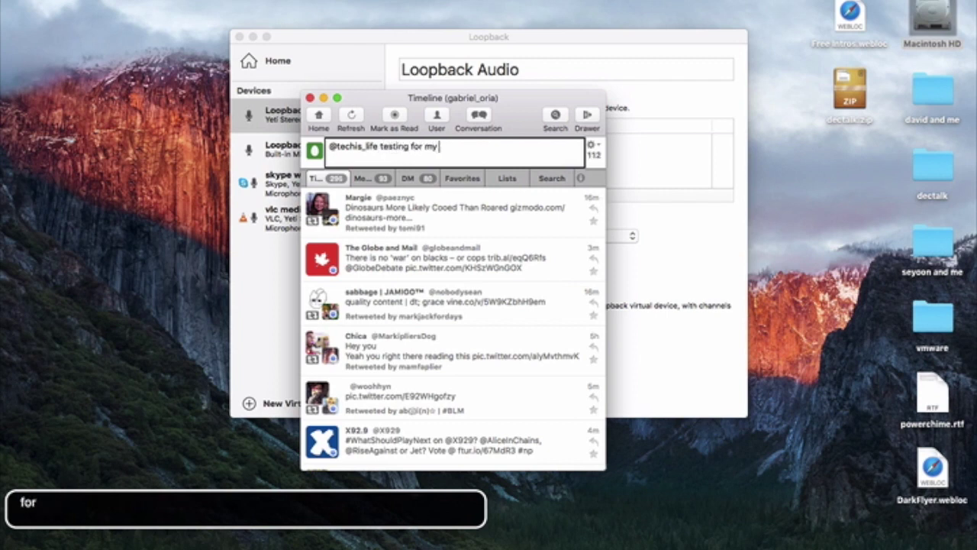
pyautogui.write('video agai')
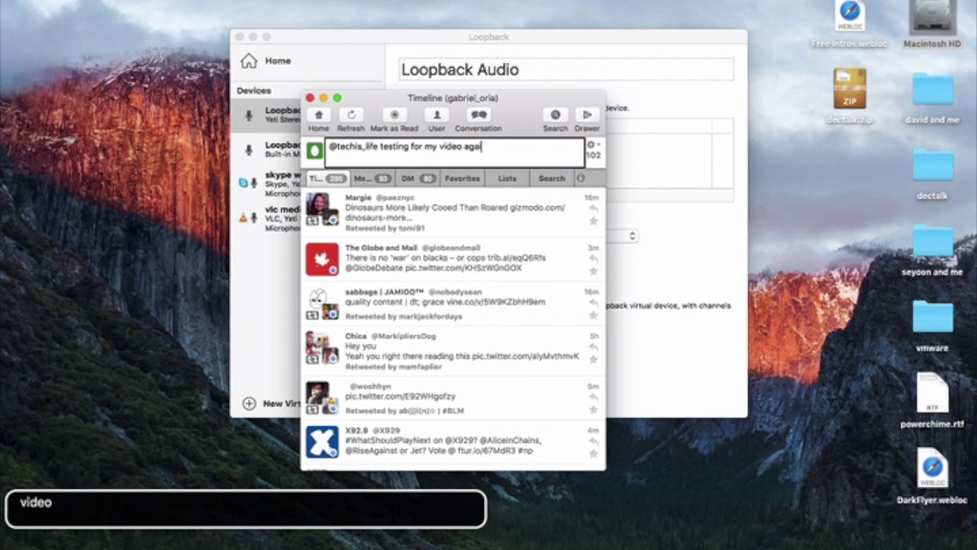
pyautogui.write('n')
pyautogui.press('Return')
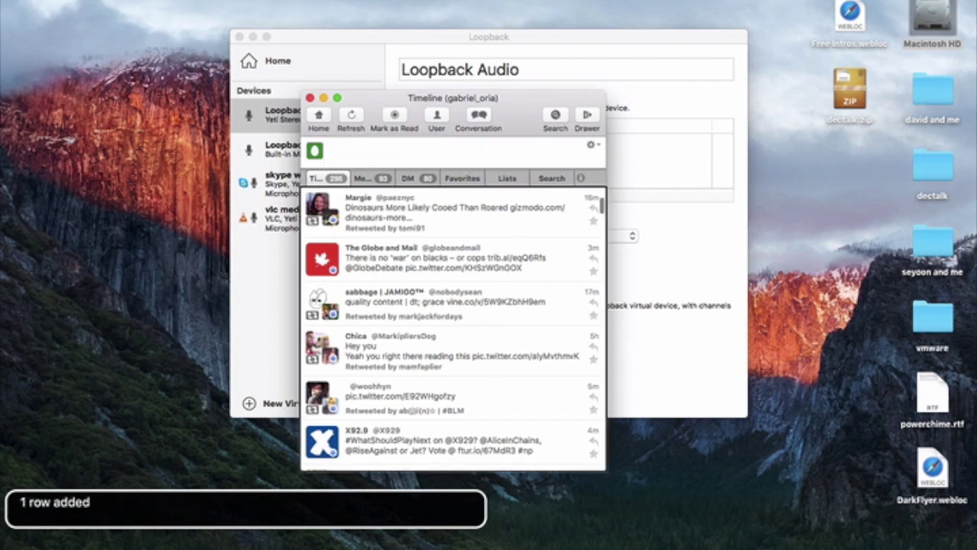
pyautogui.press('super+bracketright')
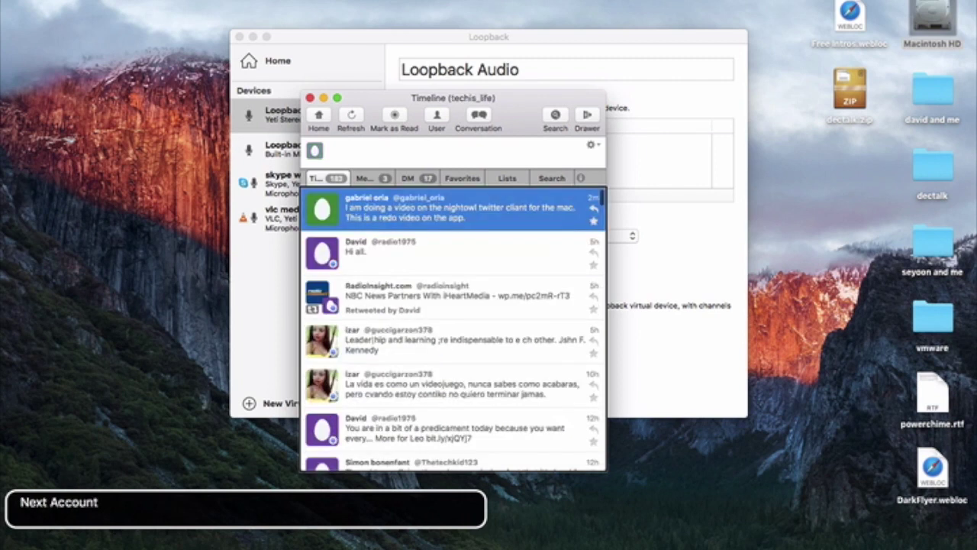
pyautogui.press('super+2')
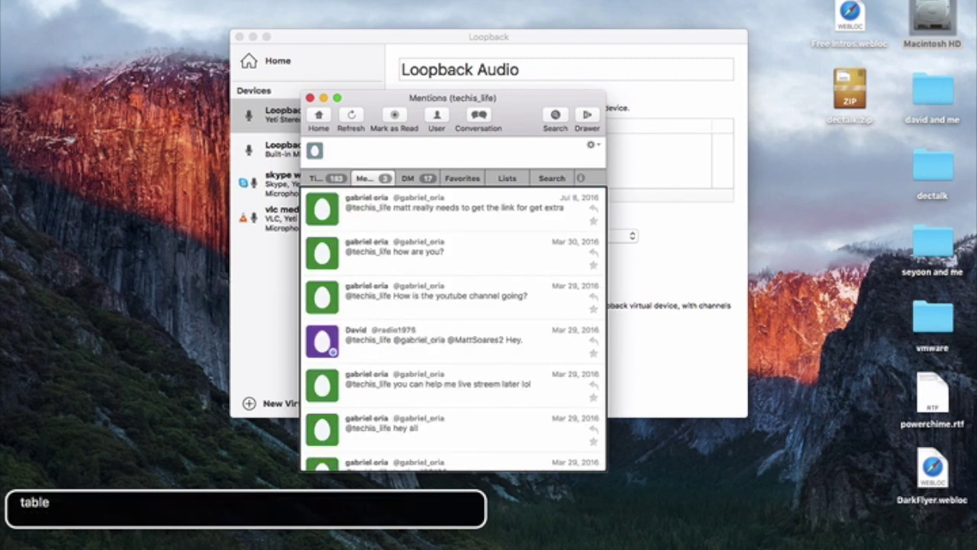
pyautogui.hotkey('ctrl', 'alt', 'shift', 'Down')
pyautogui.press('Up')
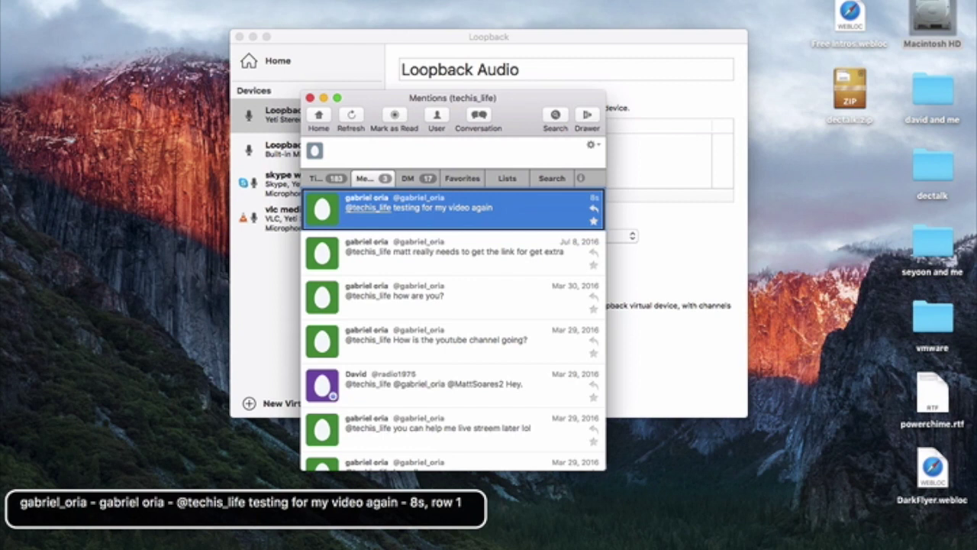
pyautogui.hotkey('ctrl', 'alt', 'shift', 'Up')
pyautogui.press('super+6')
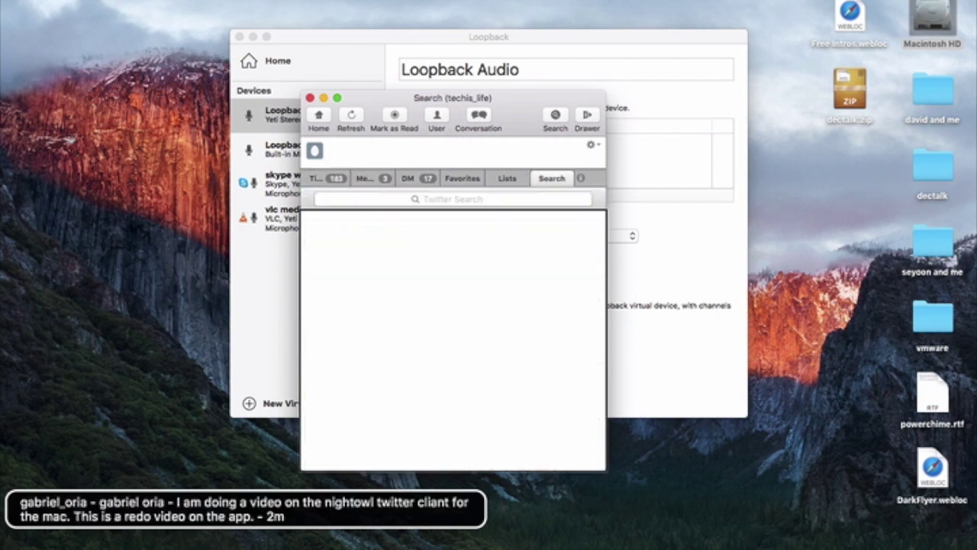
pyautogui.press('super+bracketleft')
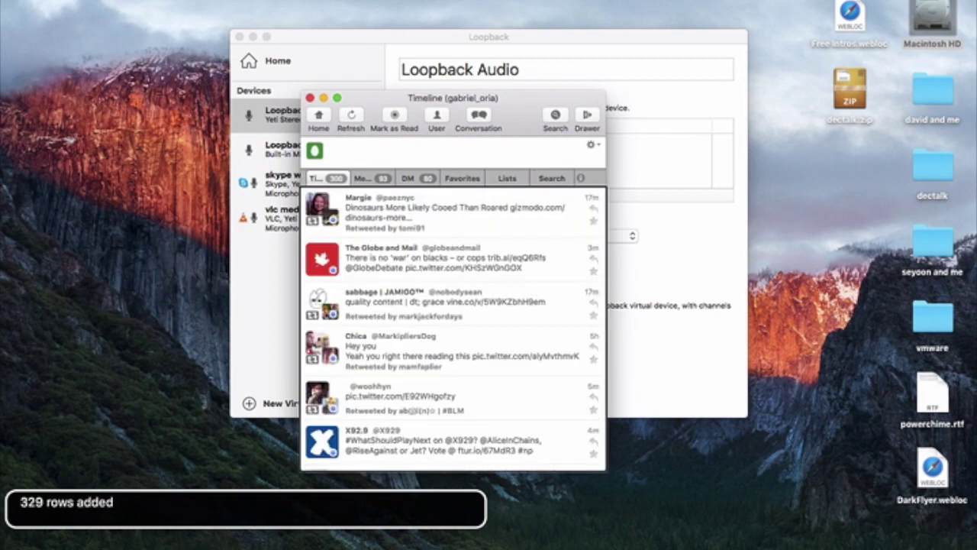
pyautogui.hotkey('ctrl', 'alt', 'Left')
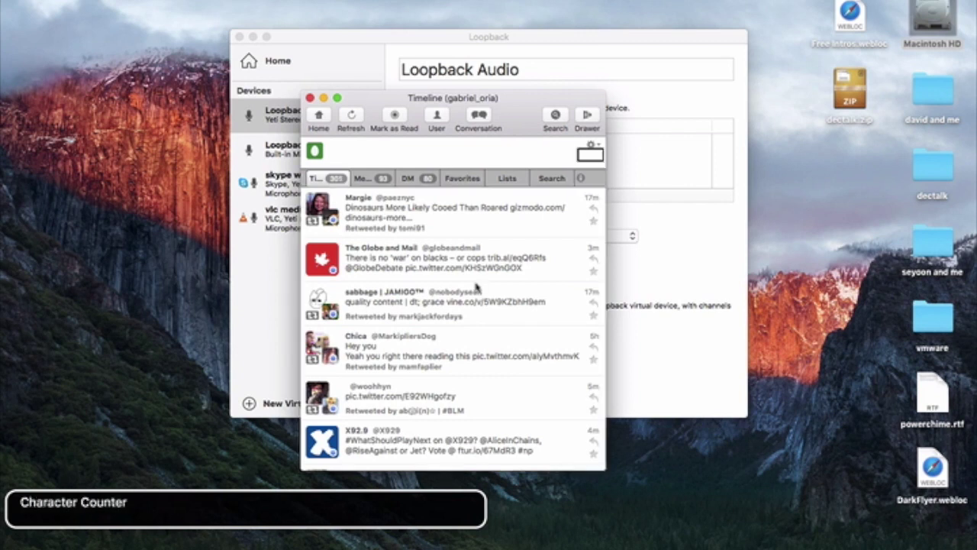
pyautogui.hotkey('ctrl', 'alt', 'Left')
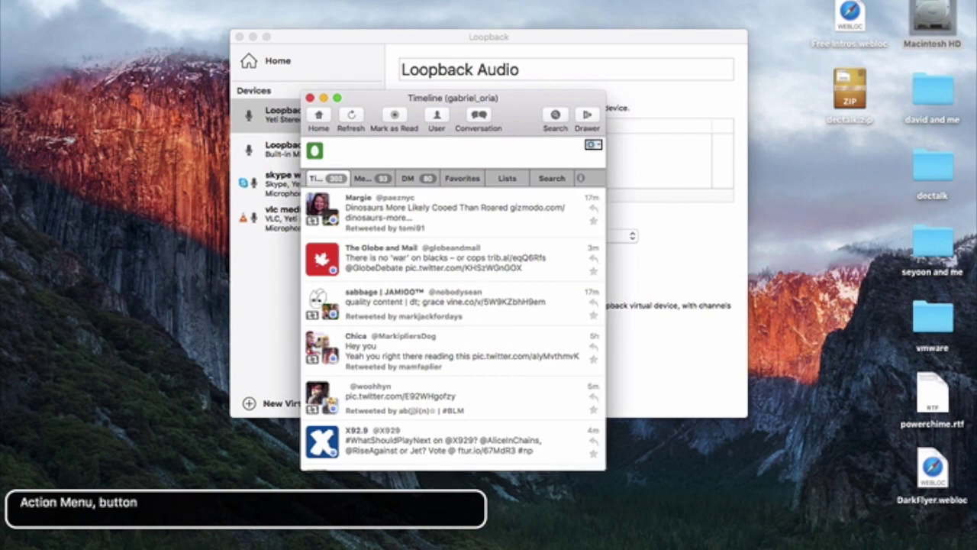
pyautogui.hotkey('ctrl', 'alt', 'space')
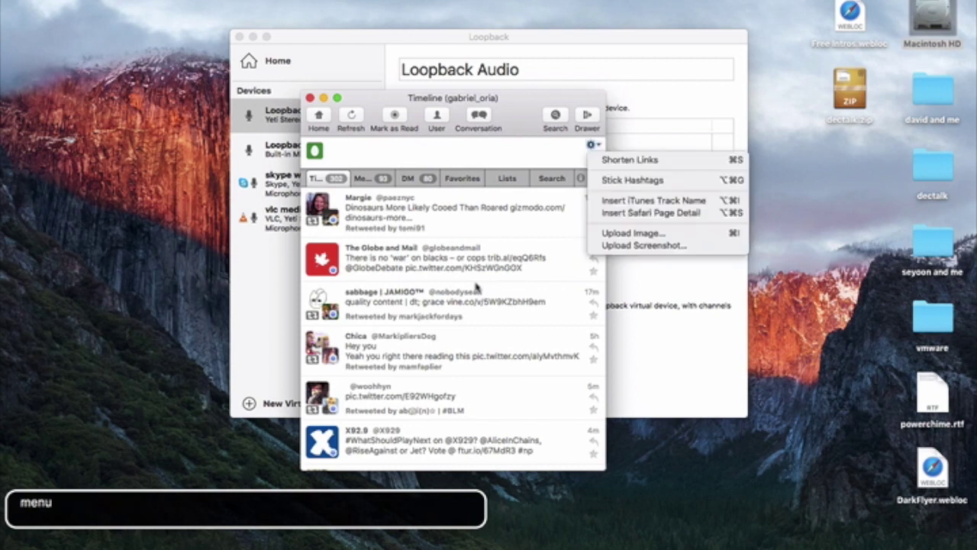
pyautogui.press('Down')
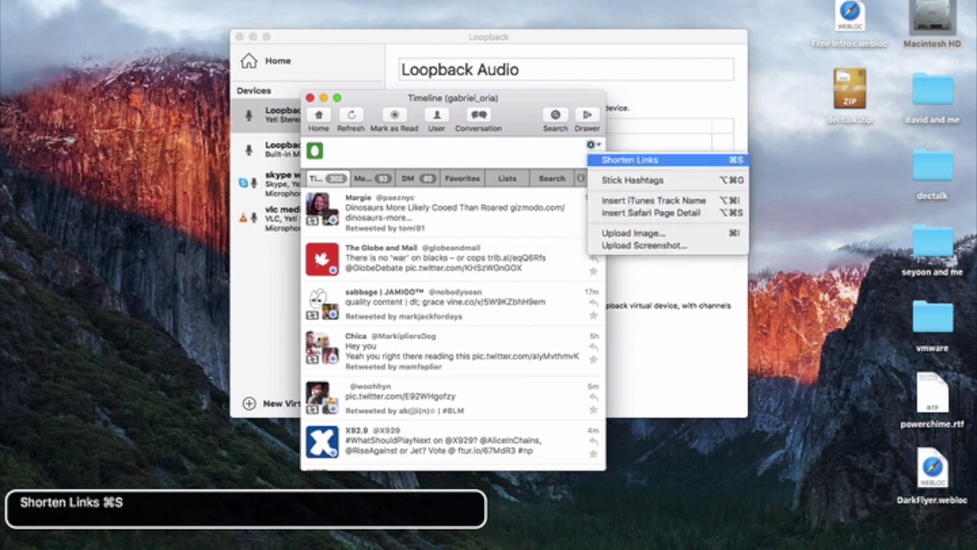
pyautogui.press('Down')
pyautogui.press('Down')
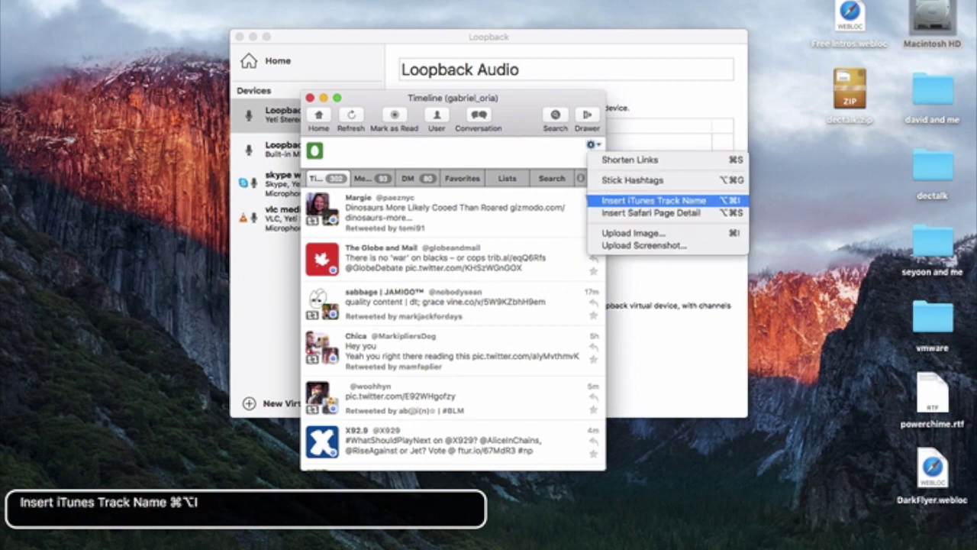
pyautogui.press('Down')
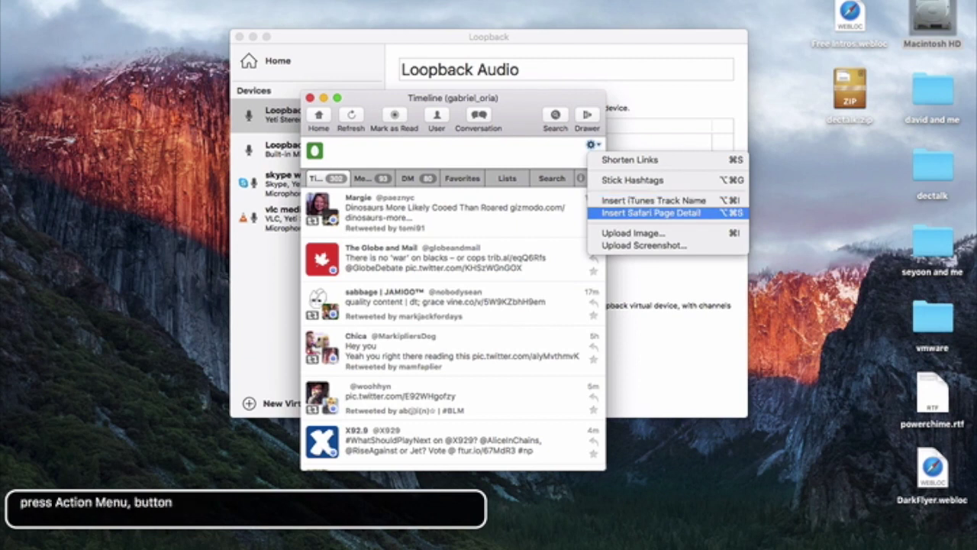
pyautogui.press('Down')
pyautogui.press('Up')
pyautogui.press('Down')
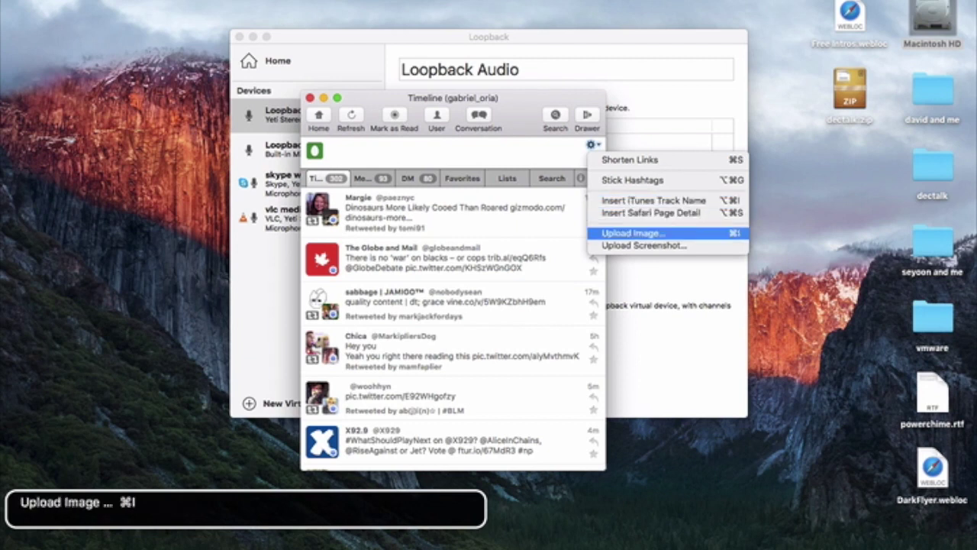
pyautogui.press('Down')
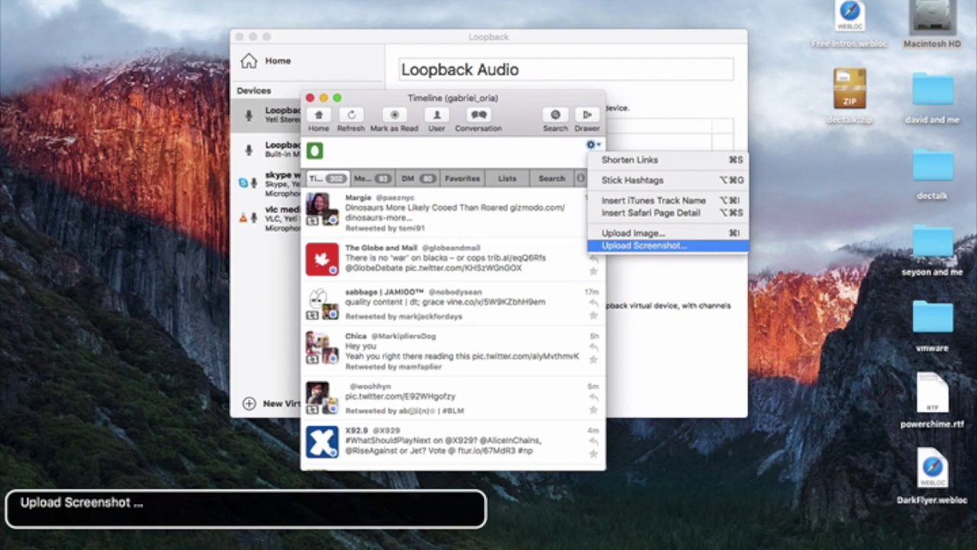
pyautogui.press('Escape')
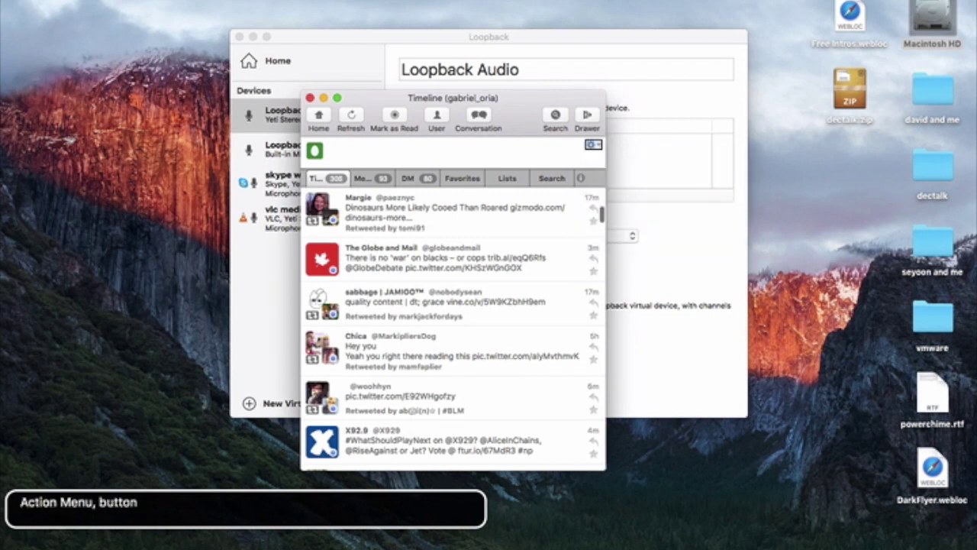
pyautogui.press('XF86AudioRaiseVolume')
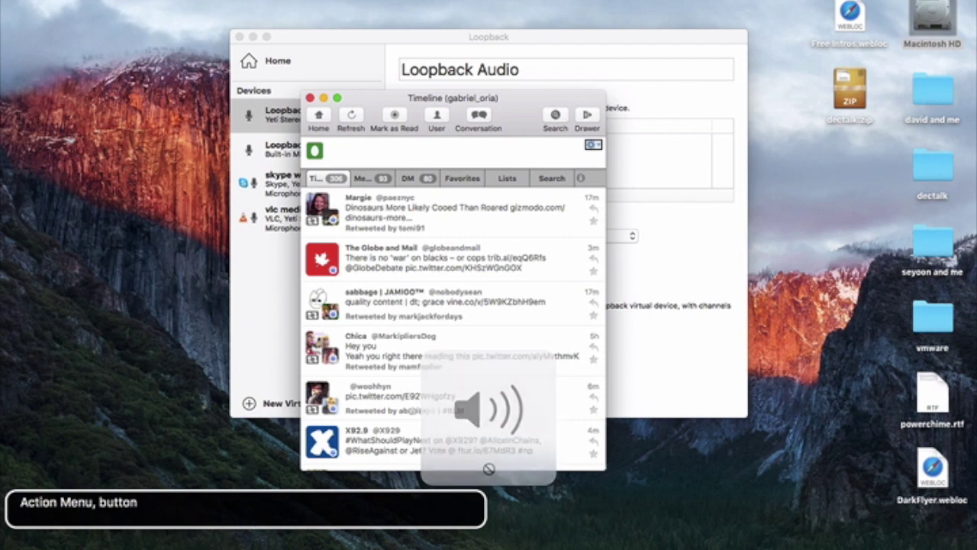
# Step: Turn on Silent Mode from the Night Owl app menu
pyautogui.hotkey('ctrl', 'alt', 'm')
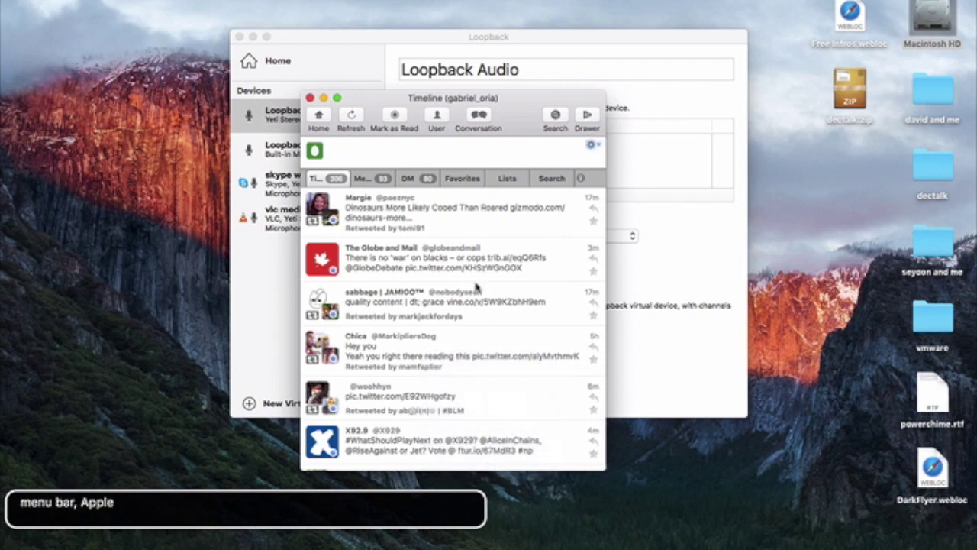
pyautogui.press('Right')
pyautogui.press('Down')
pyautogui.press('Down')
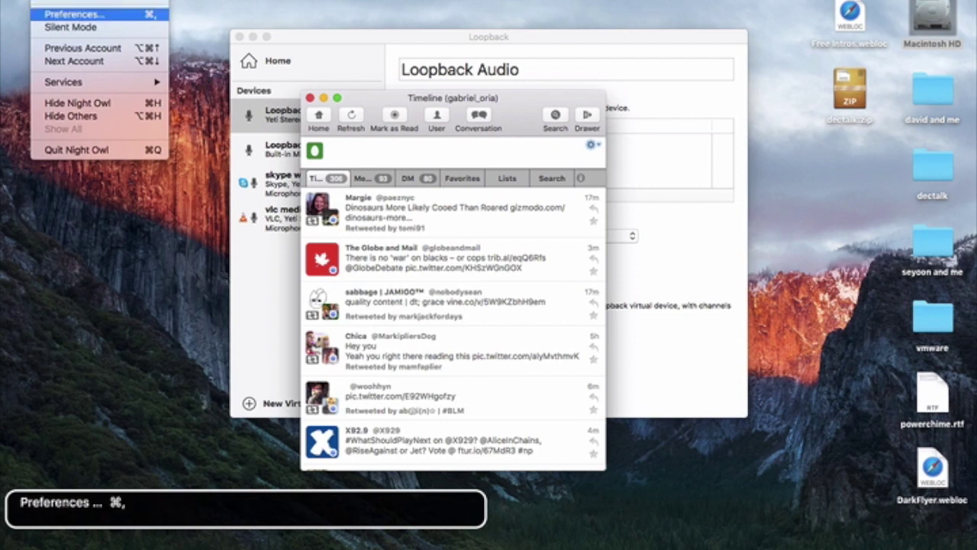
pyautogui.press('Down')
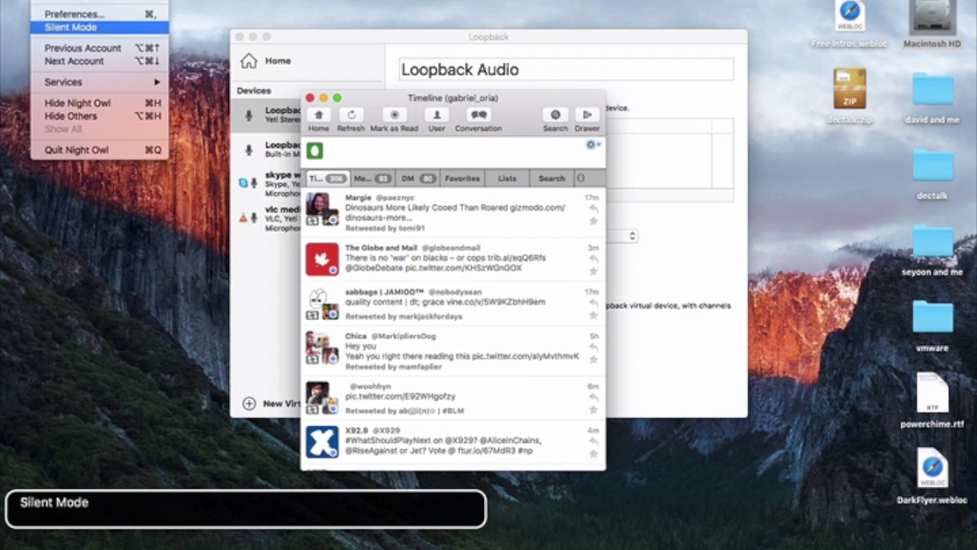
pyautogui.press('Return')
# Step: Reopen the Night Owl menu to verify Silent Mode is ticked, then close it
pyautogui.hotkey('ctrl', 'alt', 'm')
pyautogui.press('Right')
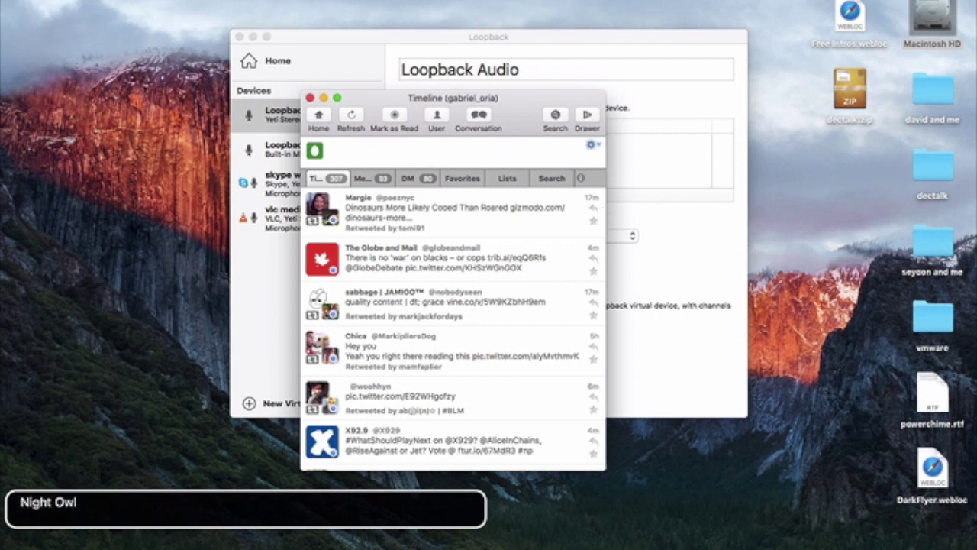
pyautogui.press('Down')
pyautogui.press('Down')
pyautogui.press('Down')
pyautogui.press('Up')
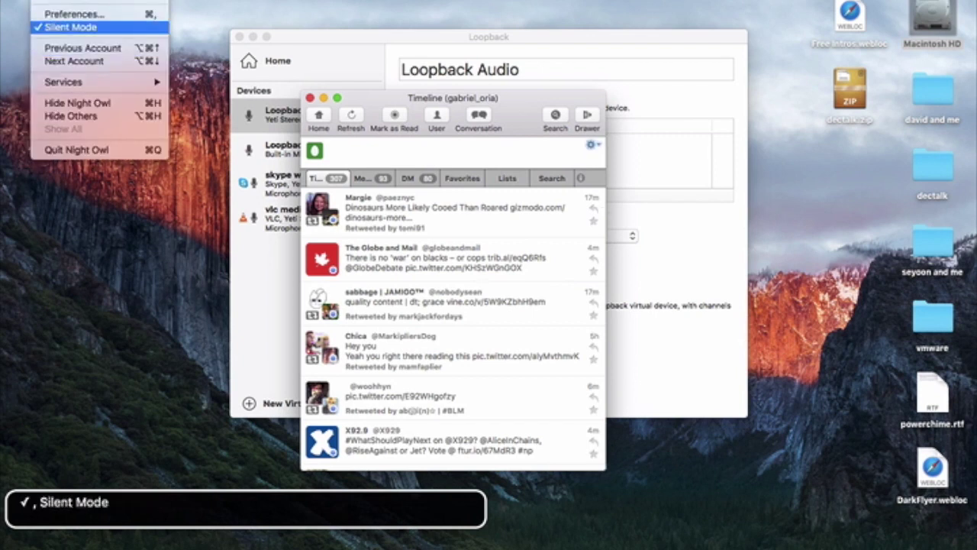
pyautogui.press('Return')
pyautogui.press('super+h')
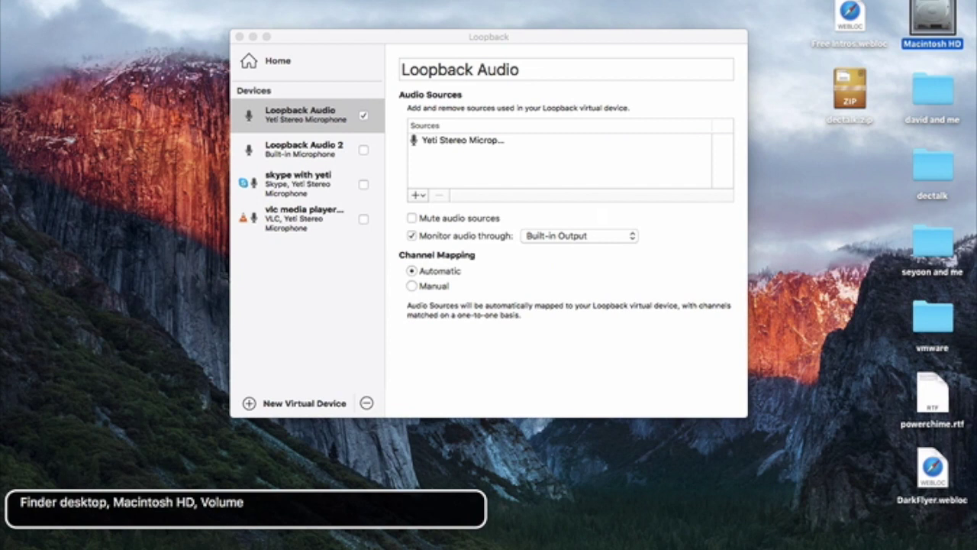